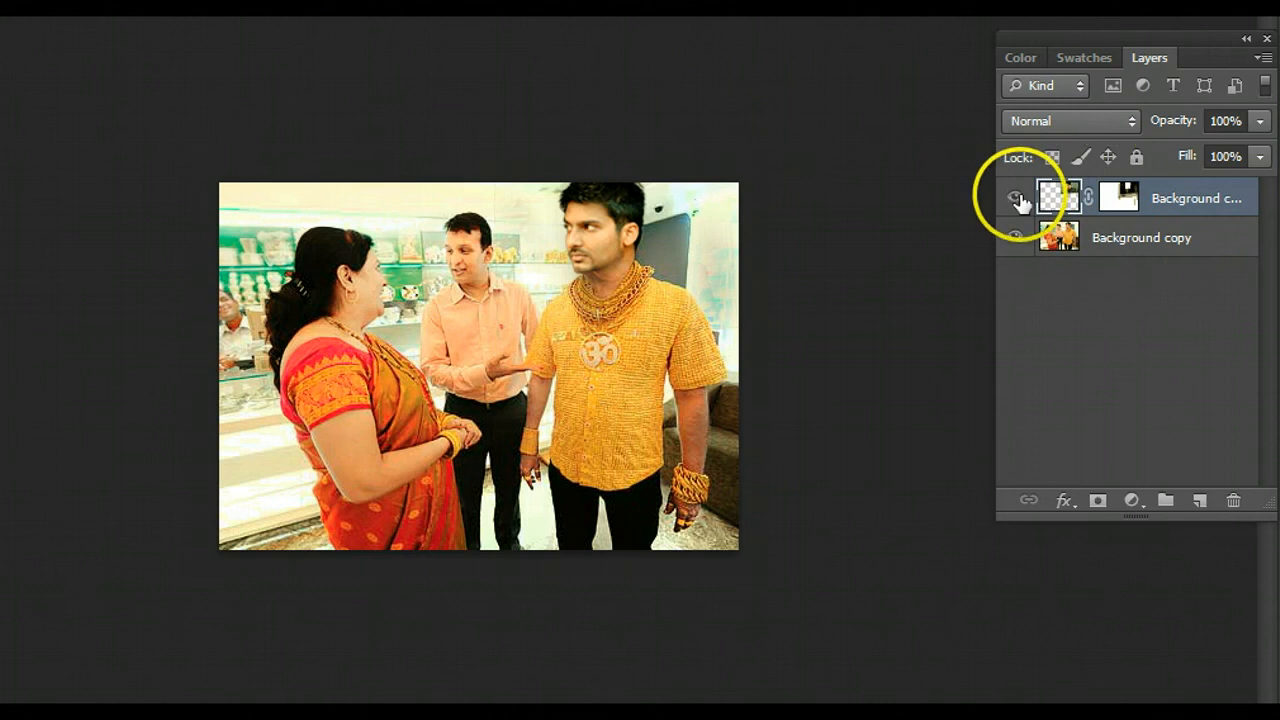
Compare the group photo with and without the replacement head layer by toggling that layer's visibility.
click(1016, 198)
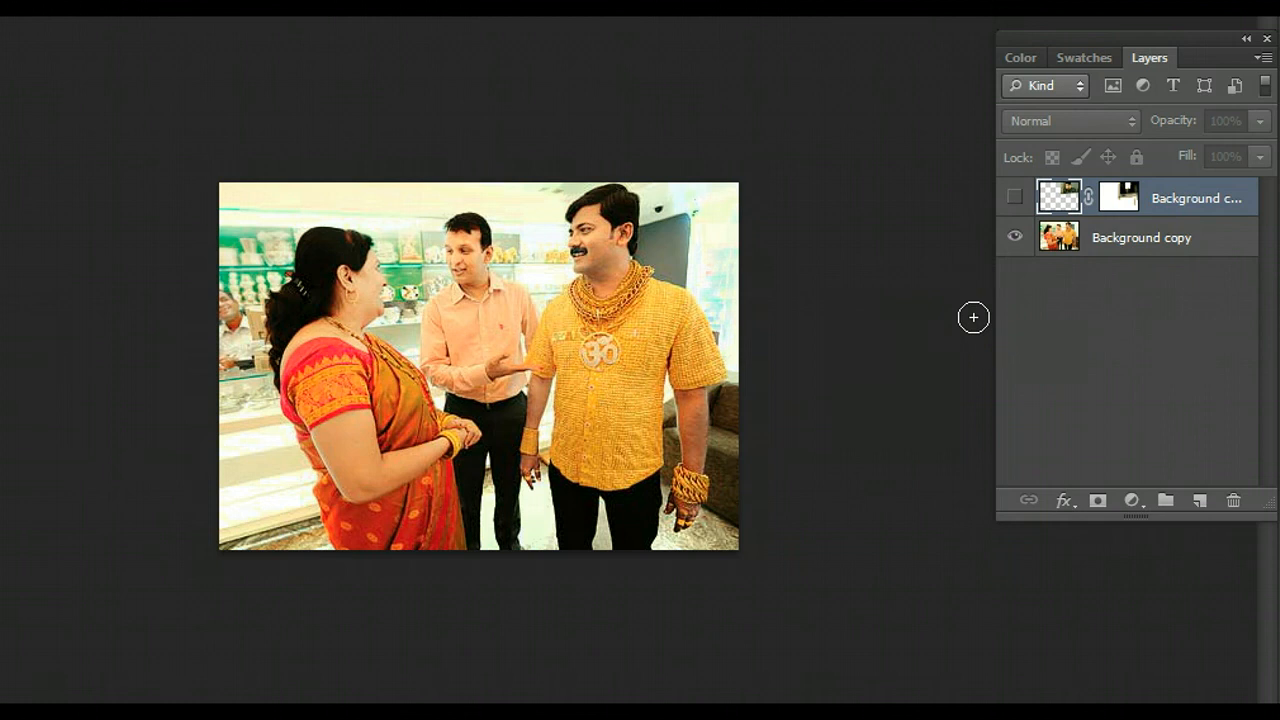
click(1016, 204)
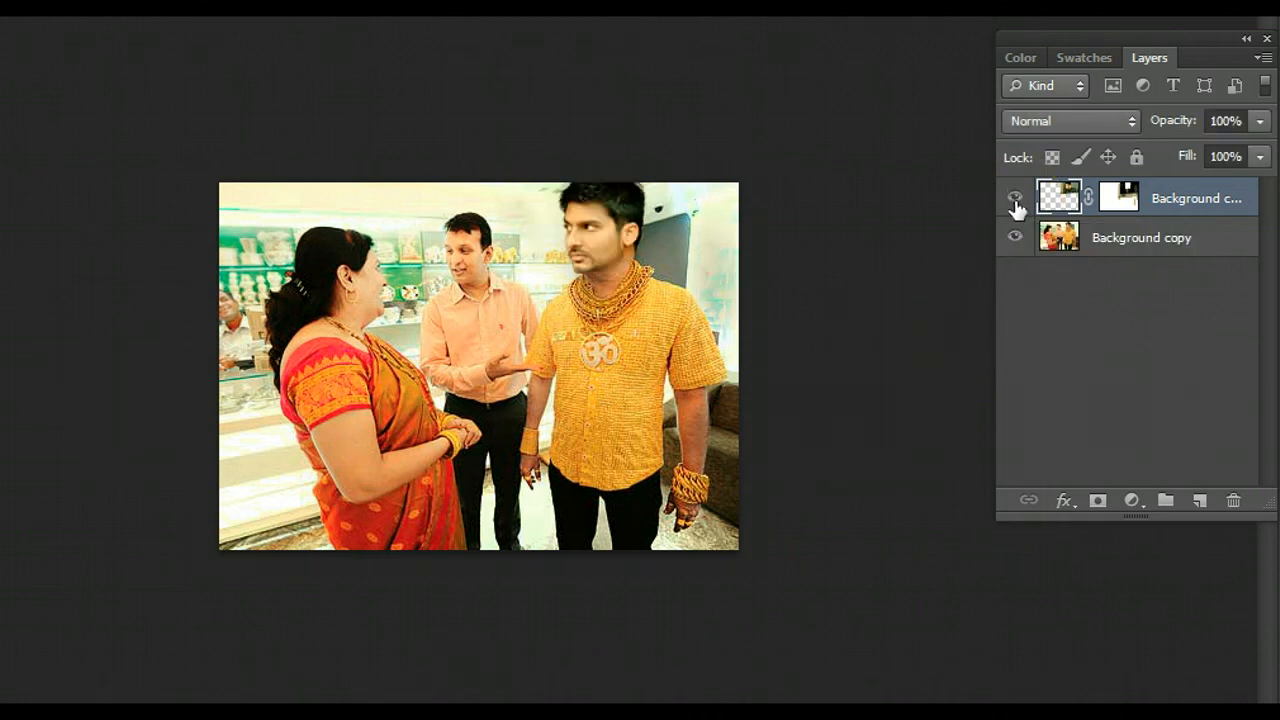
click(1015, 200)
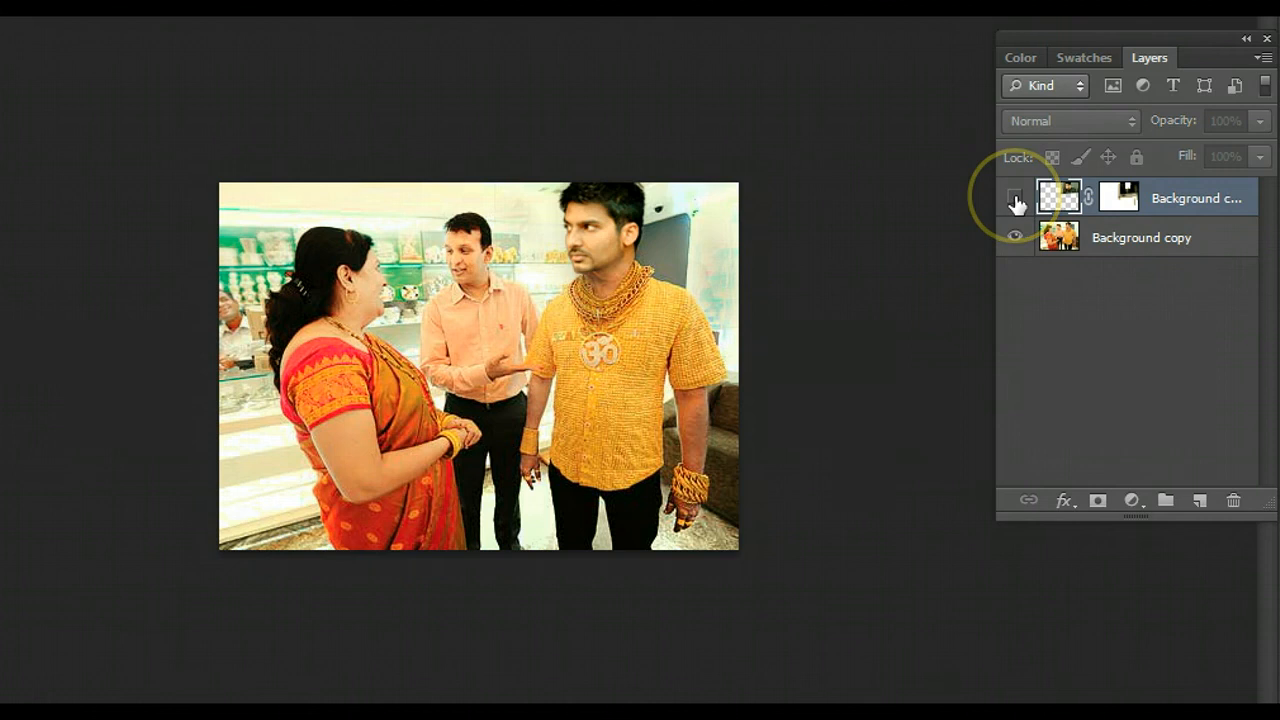
click(1016, 203)
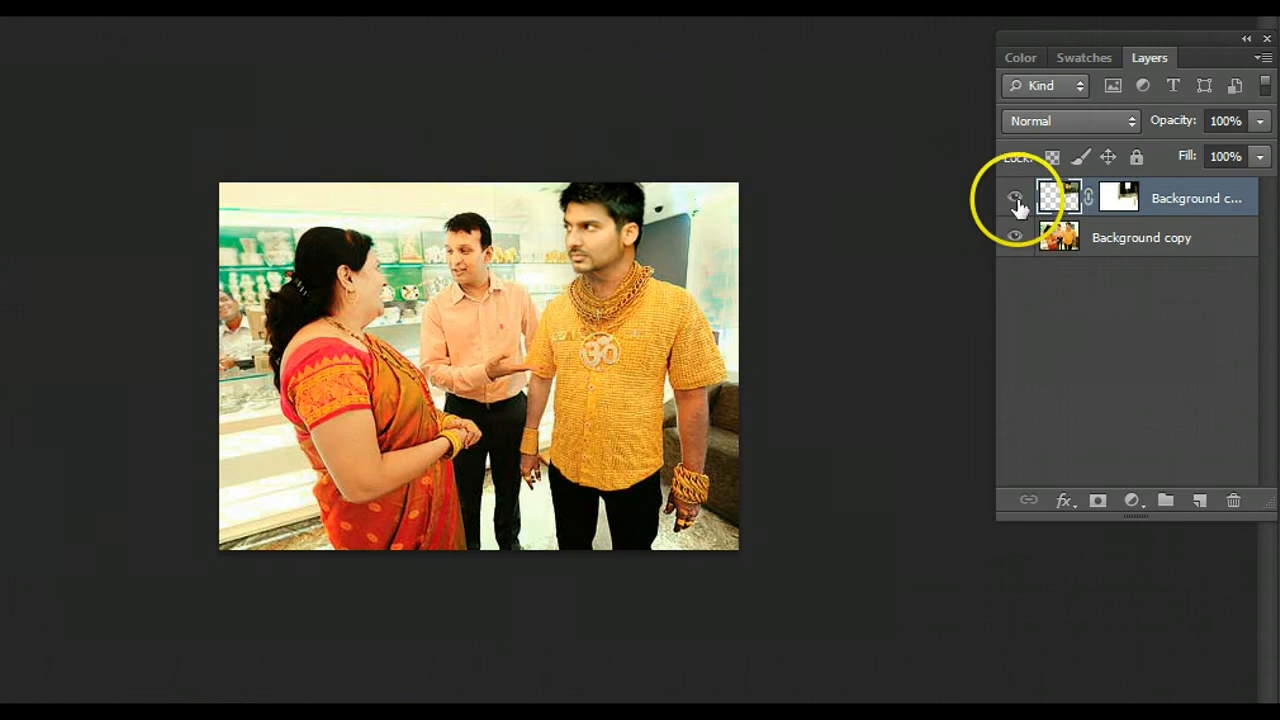
click(1015, 199)
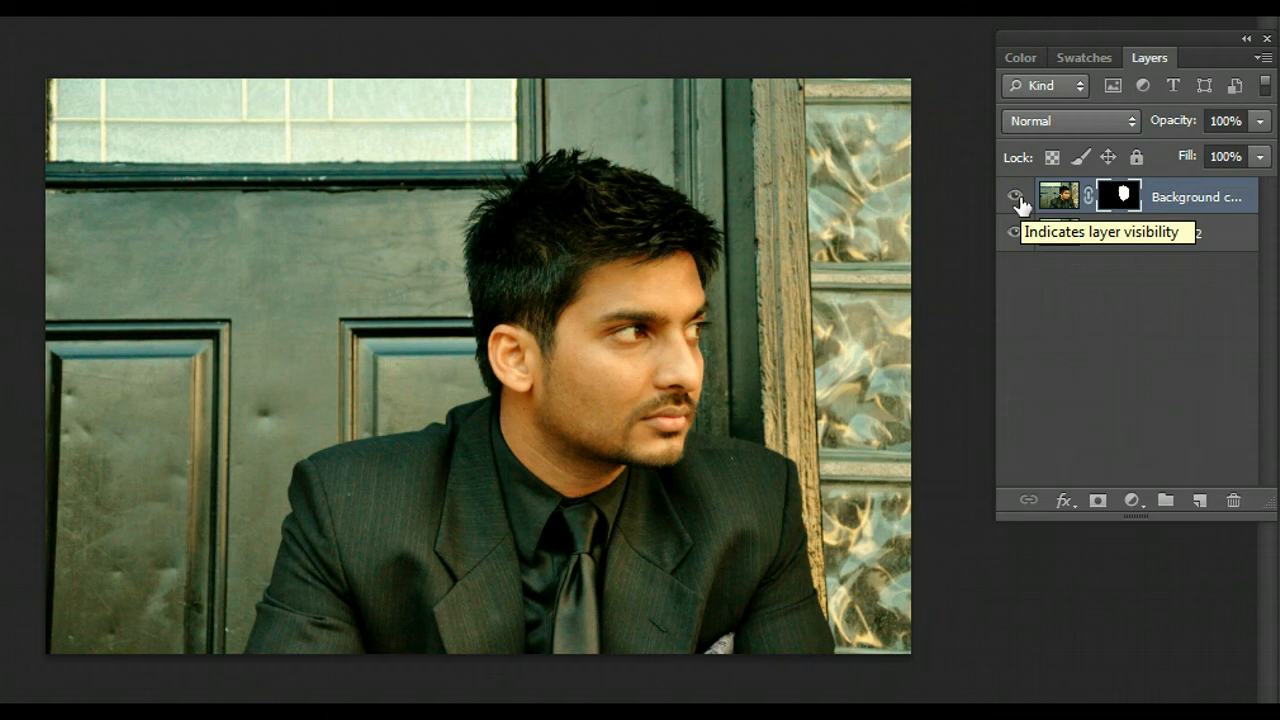
Isolate the masked head in the suit portrait by hiding the Background copy 2 layer, and examine its cut-out hair edges up close.
click(1016, 197)
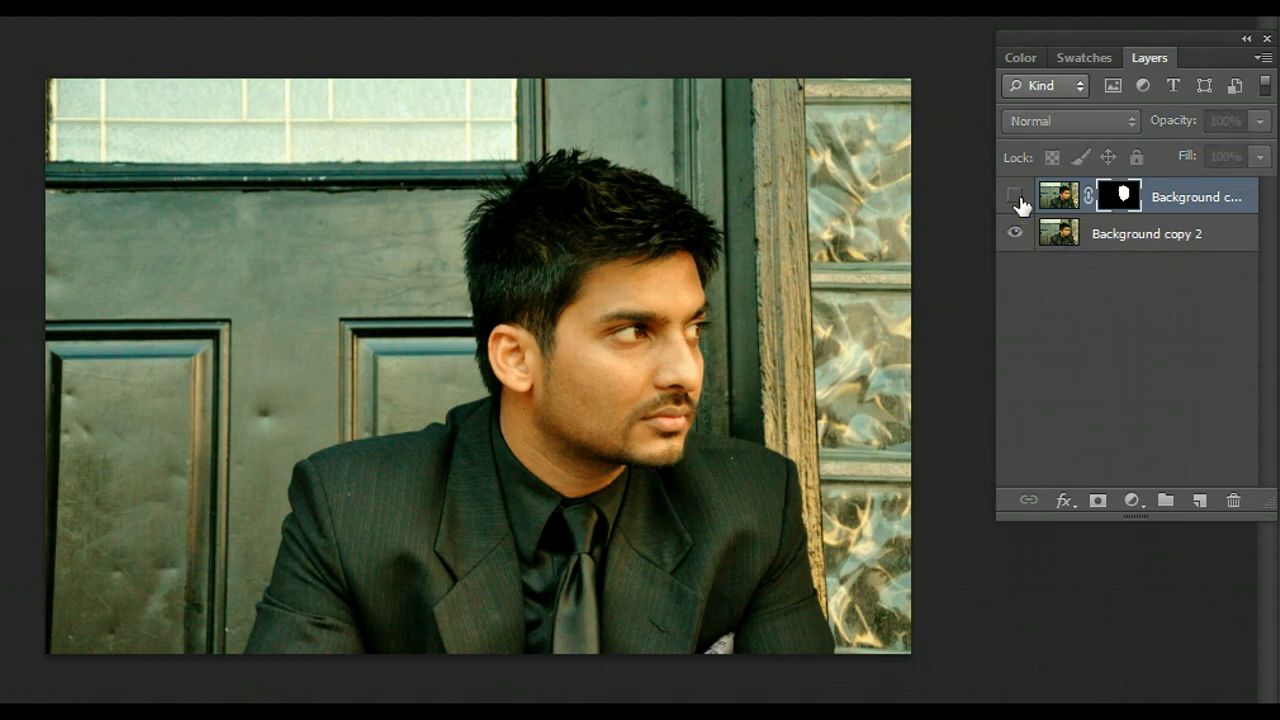
click(1016, 199)
click(1015, 234)
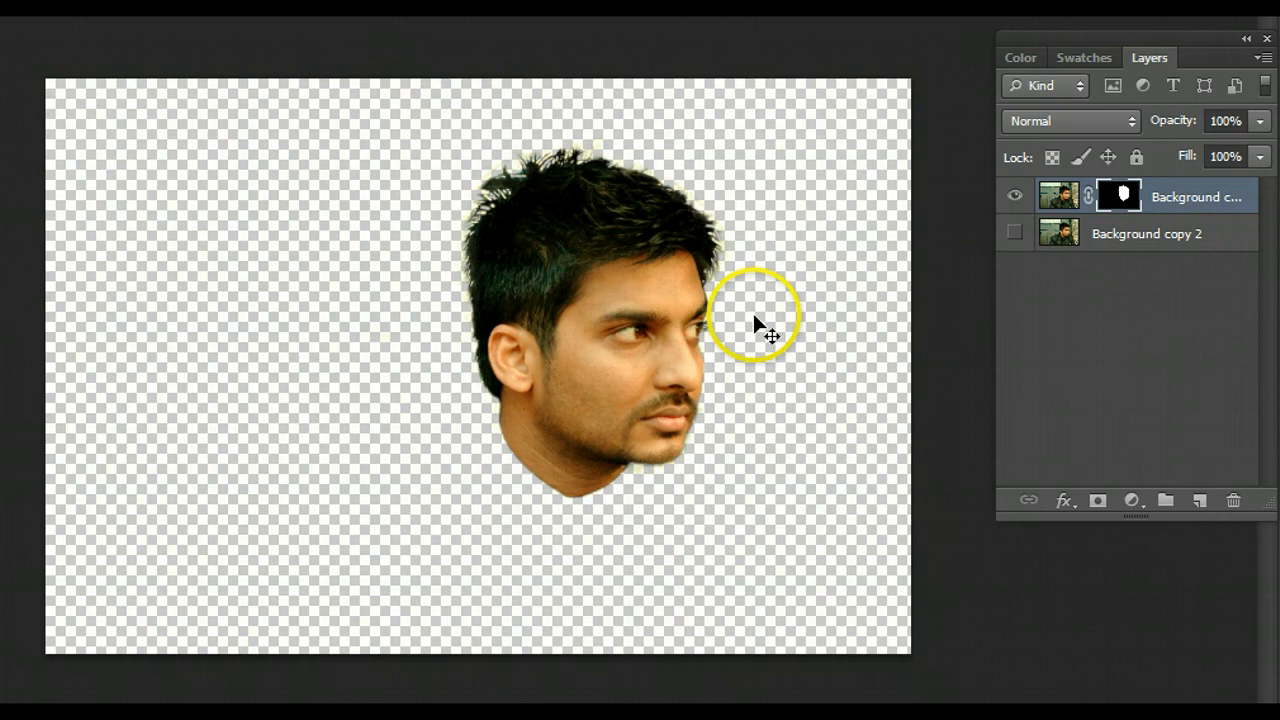
key(ctrl+plus)
key(ctrl+plus)
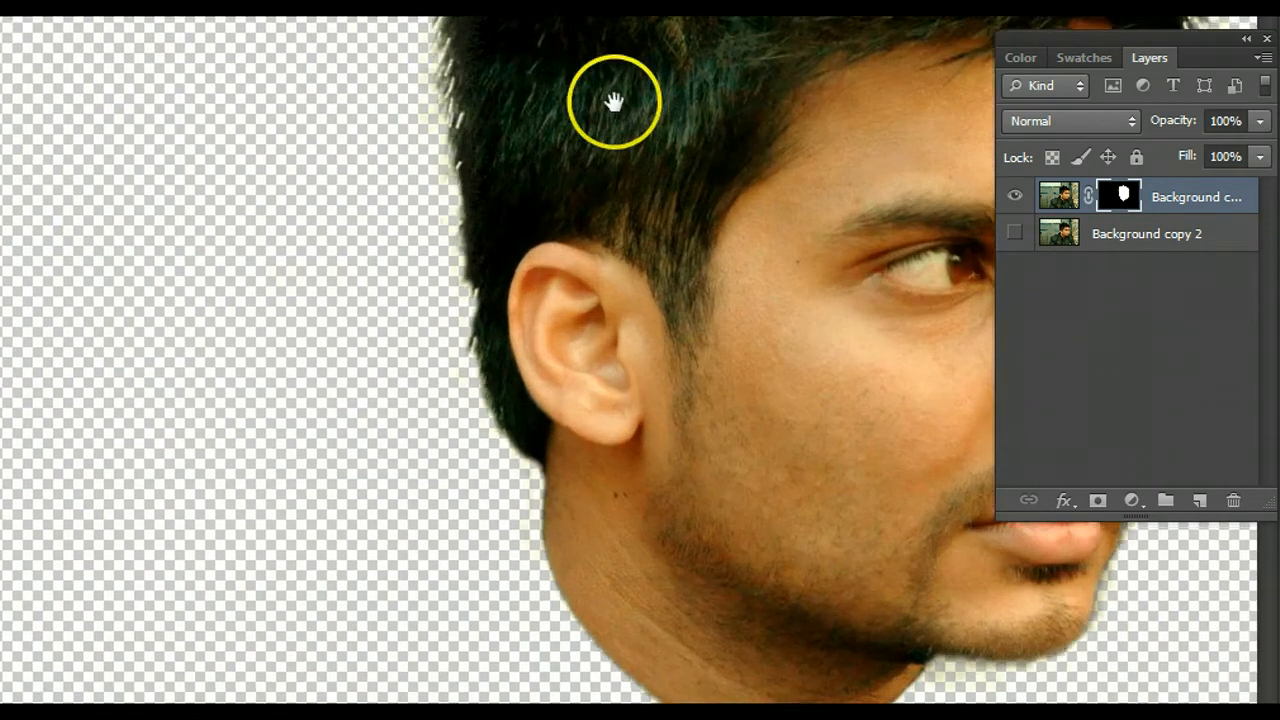
drag(611, 103, 600, 148)
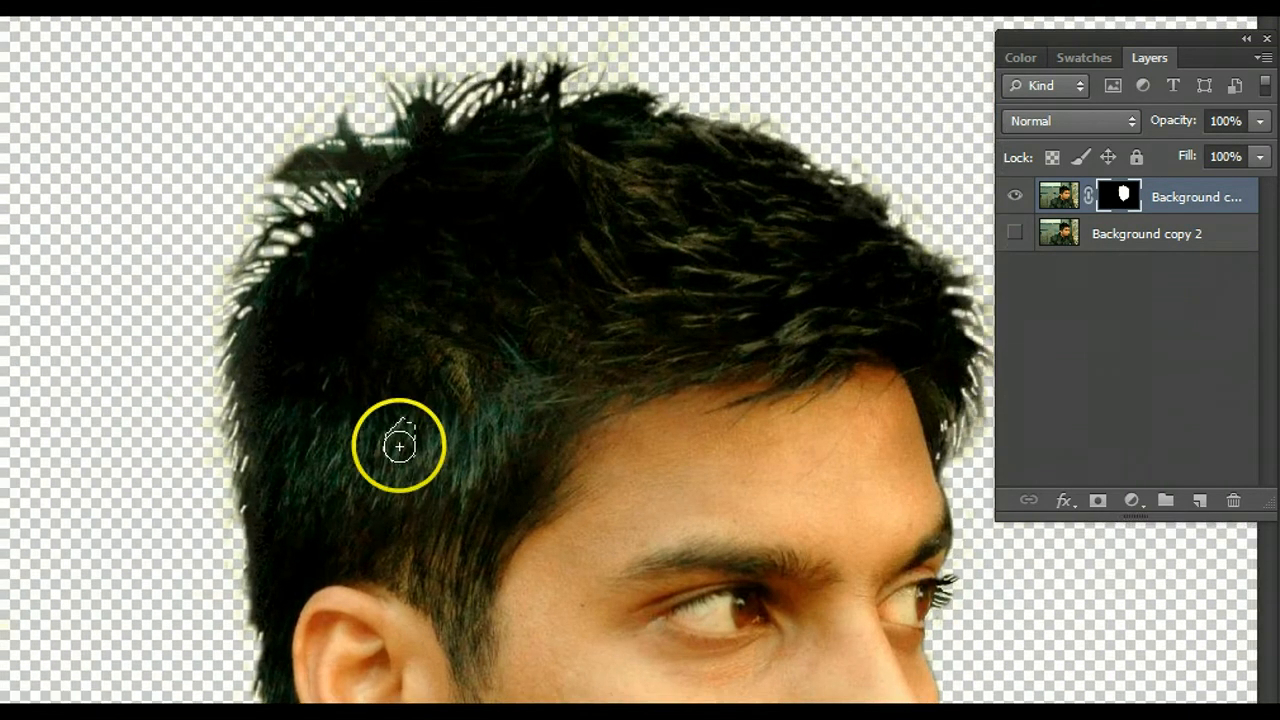
drag(399, 446, 370, 414)
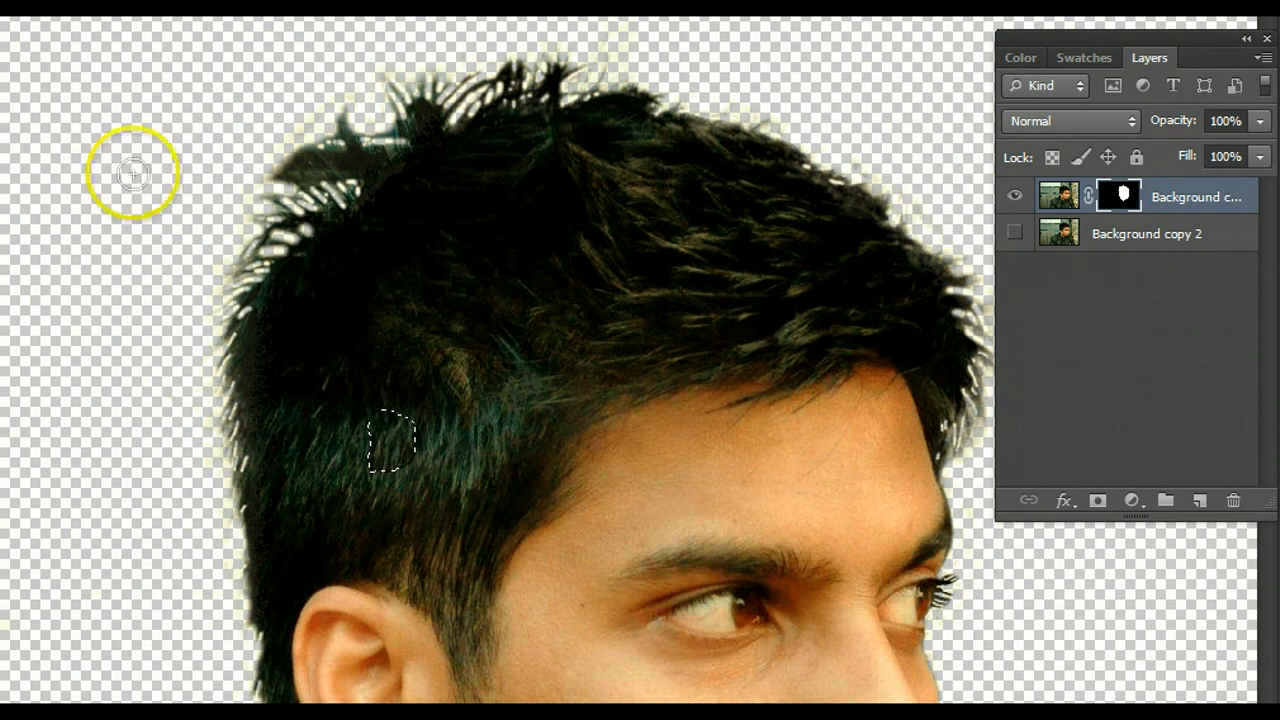
click(112, 226)
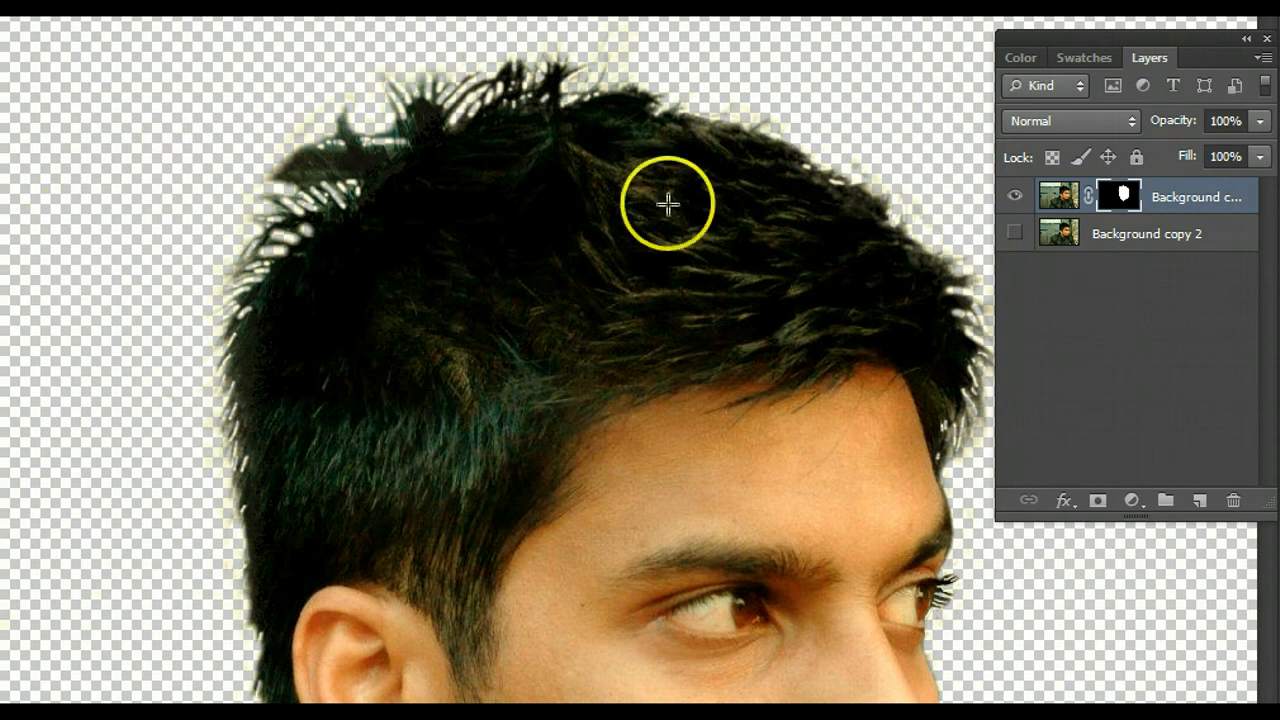
Show the Background copy 2 layer again and examine the fine hair strands in the original portrait.
key(ctrl+minus)
key(ctrl+minus)
key(ctrl+minus)
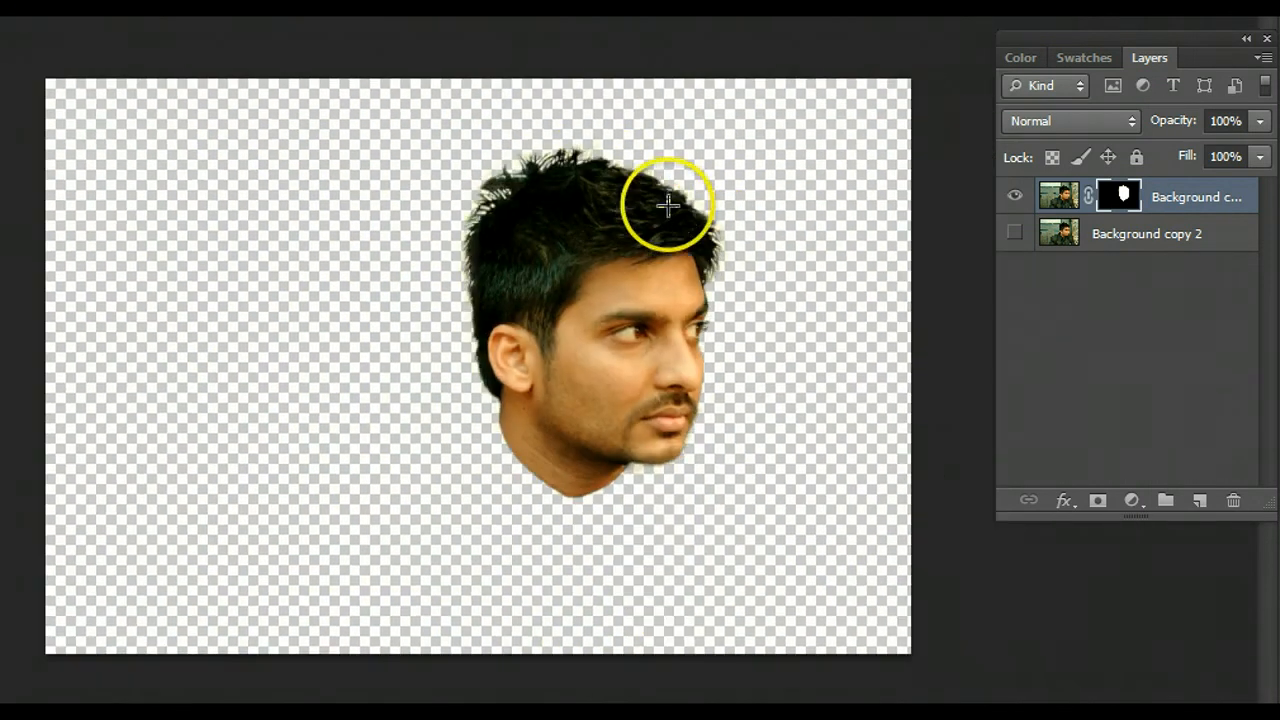
click(1014, 232)
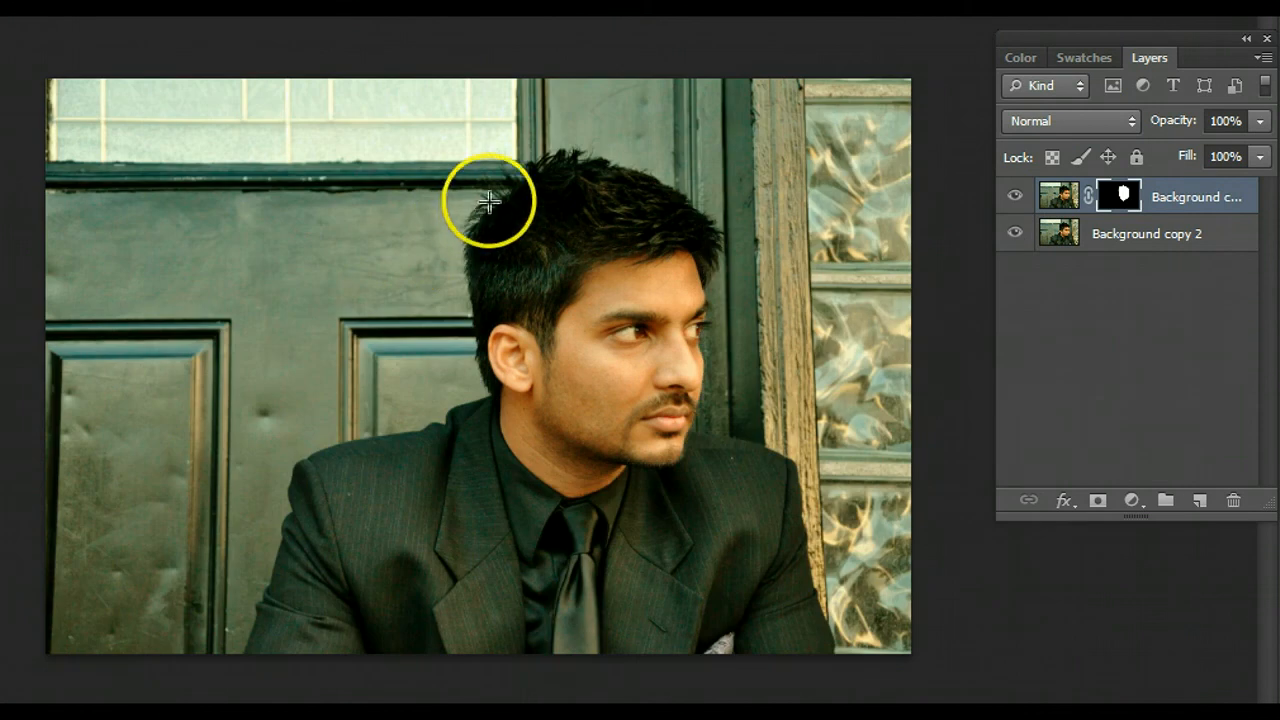
scroll(489, 210, up, 3)
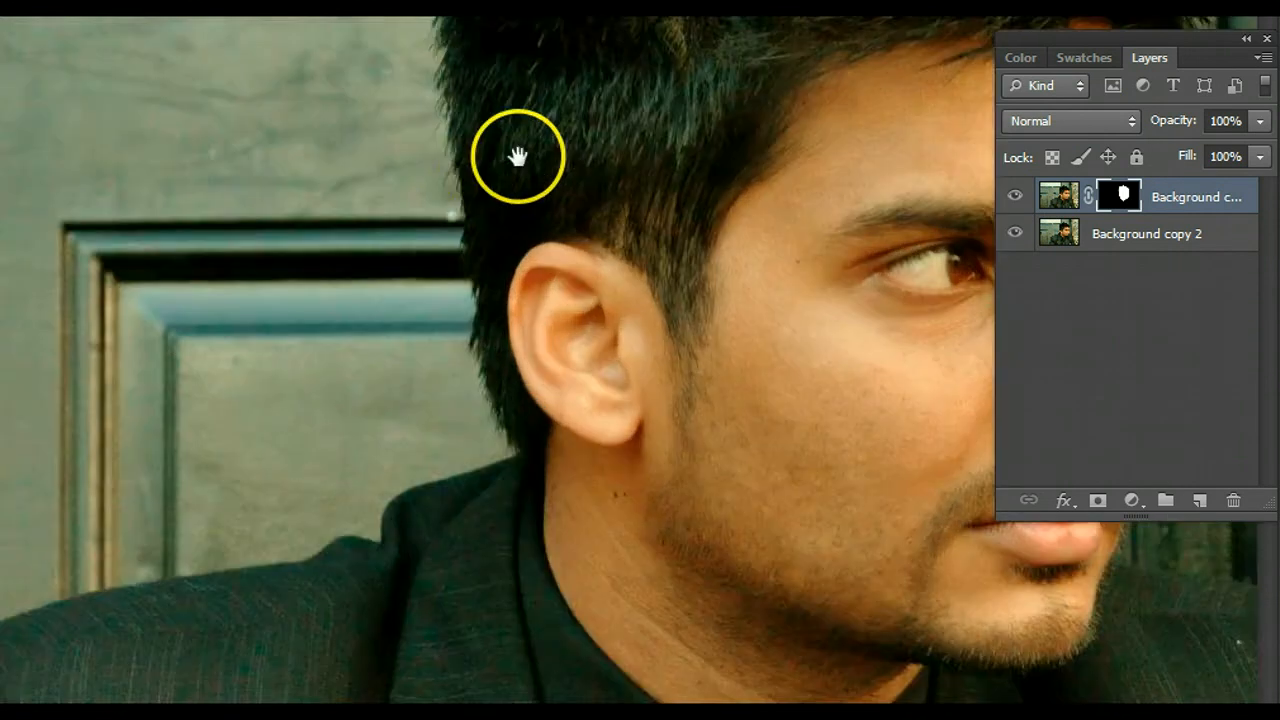
drag(517, 157, 380, 499)
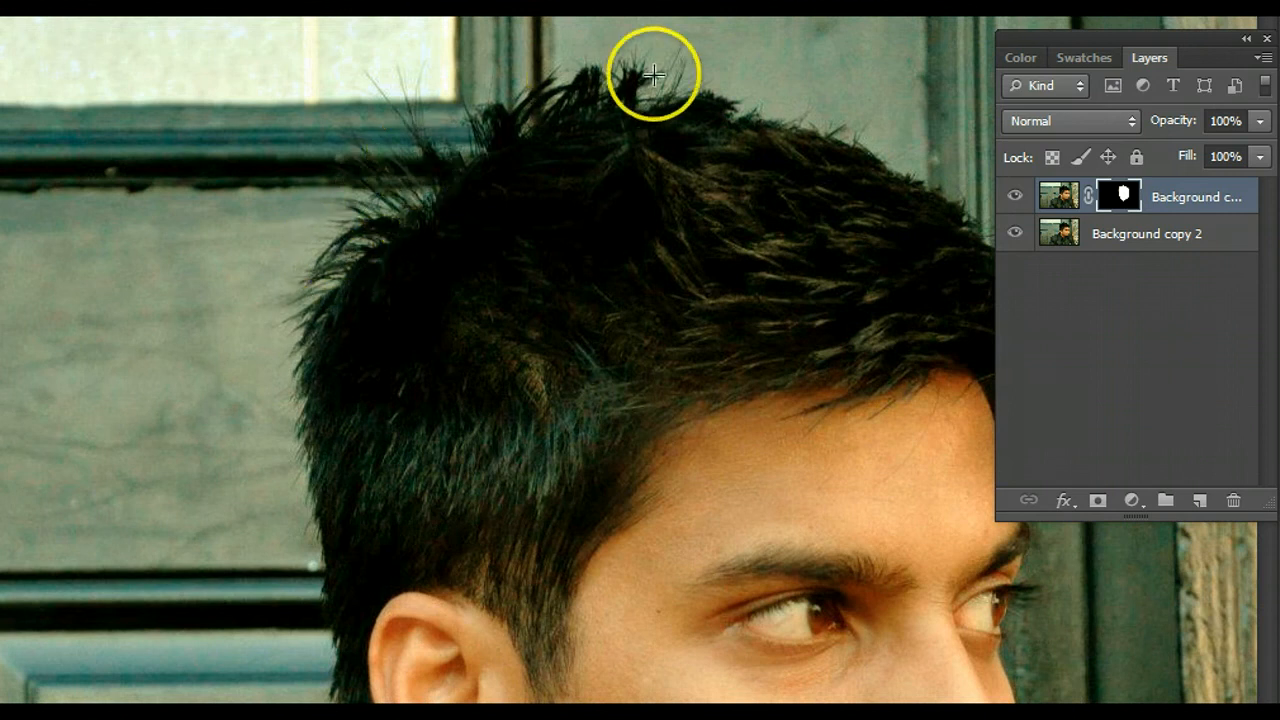
Hide and restore Background copy 2 to compare the masked hair edge with the original, and return to the full portrait view.
click(1015, 233)
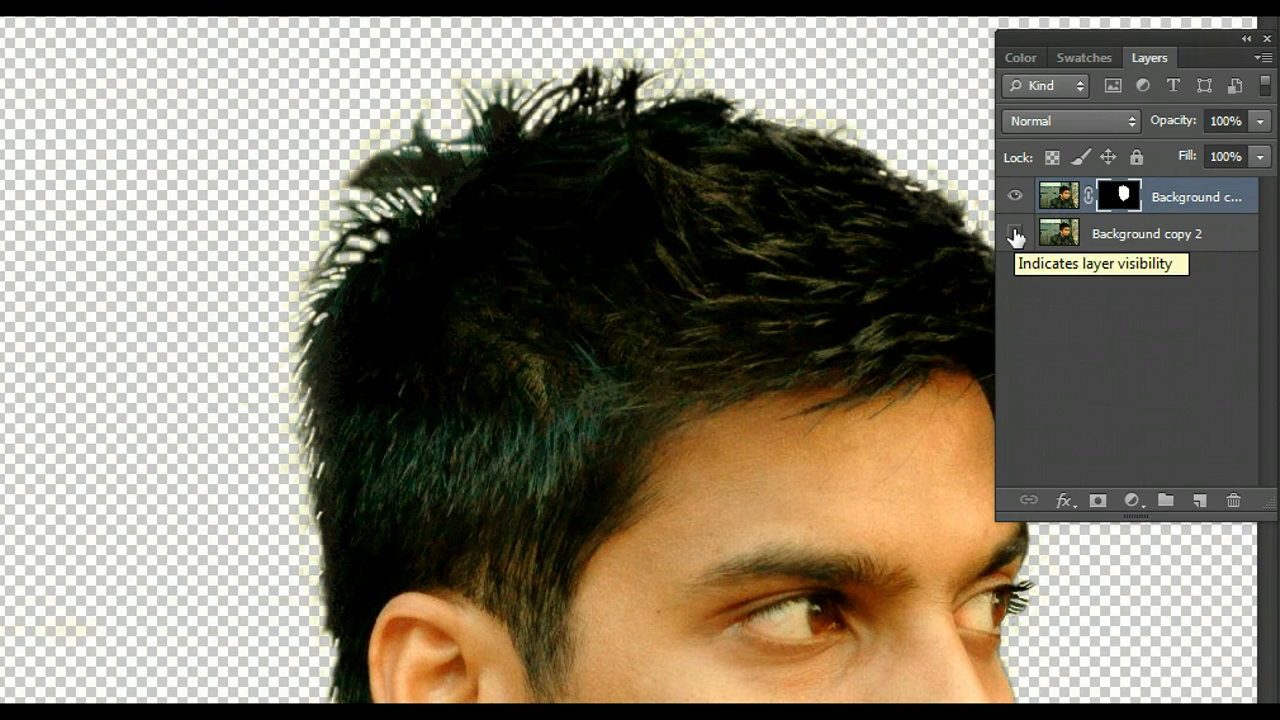
click(1015, 234)
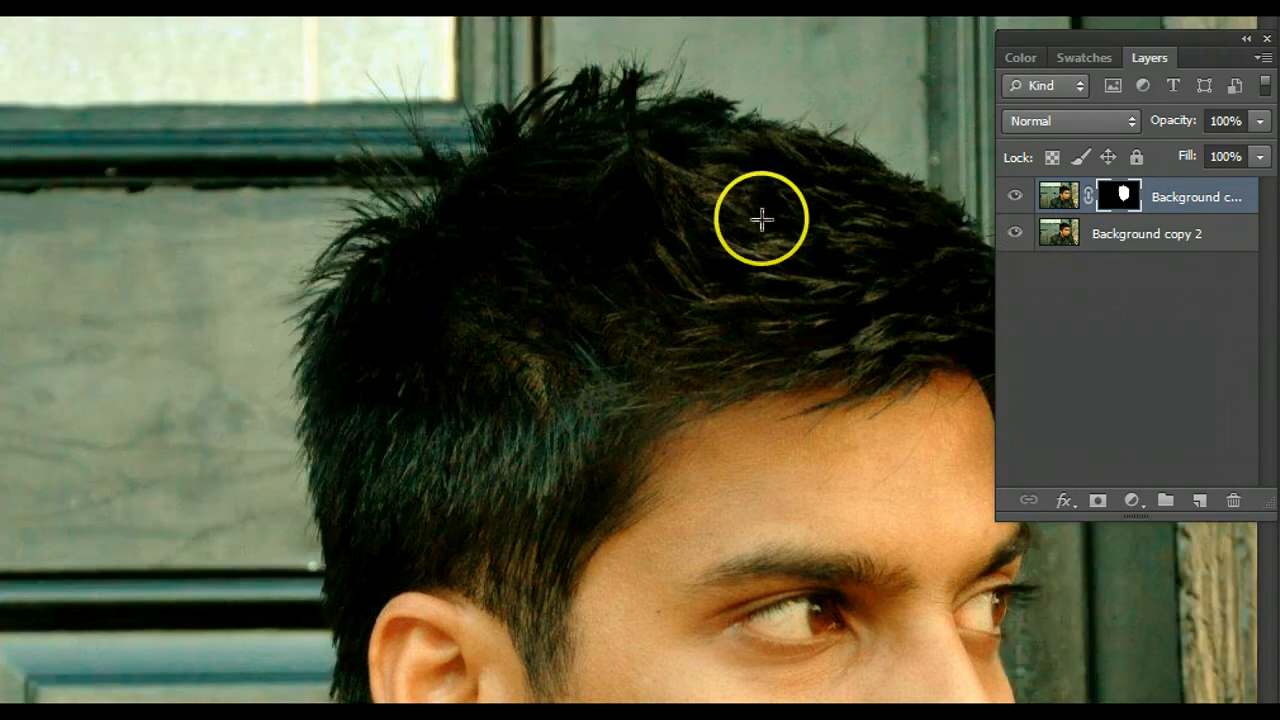
key(ctrl+minus)
key(ctrl+minus)
key(ctrl+minus)
key(ctrl+minus)
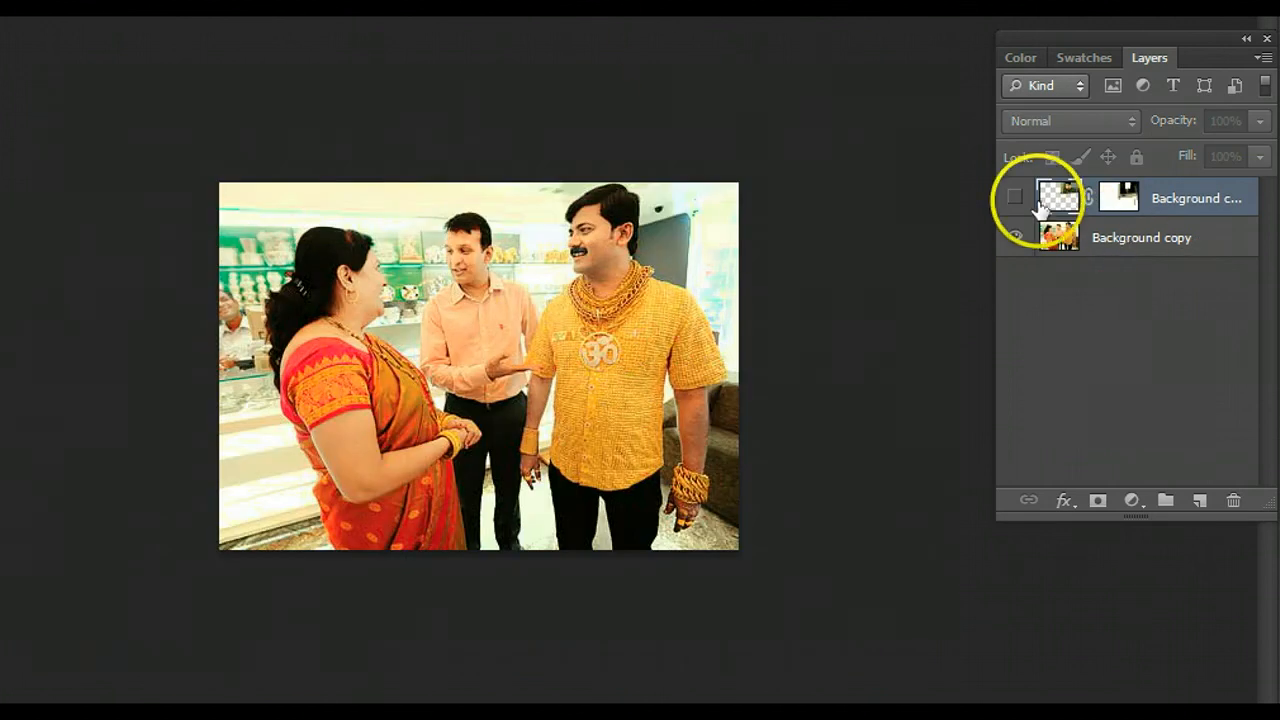
Show the replacement head layer in the group photo, try flipping it horizontally, and undo the flip.
click(1016, 200)
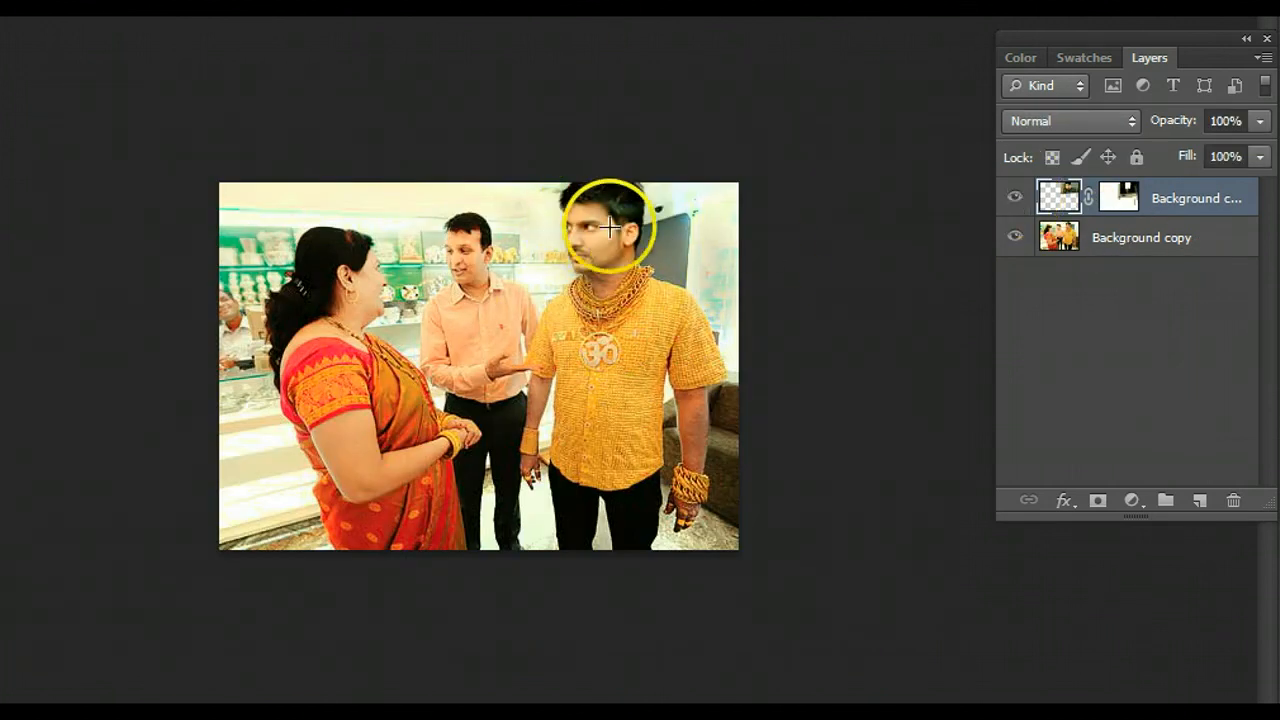
drag(613, 211, 613, 246)
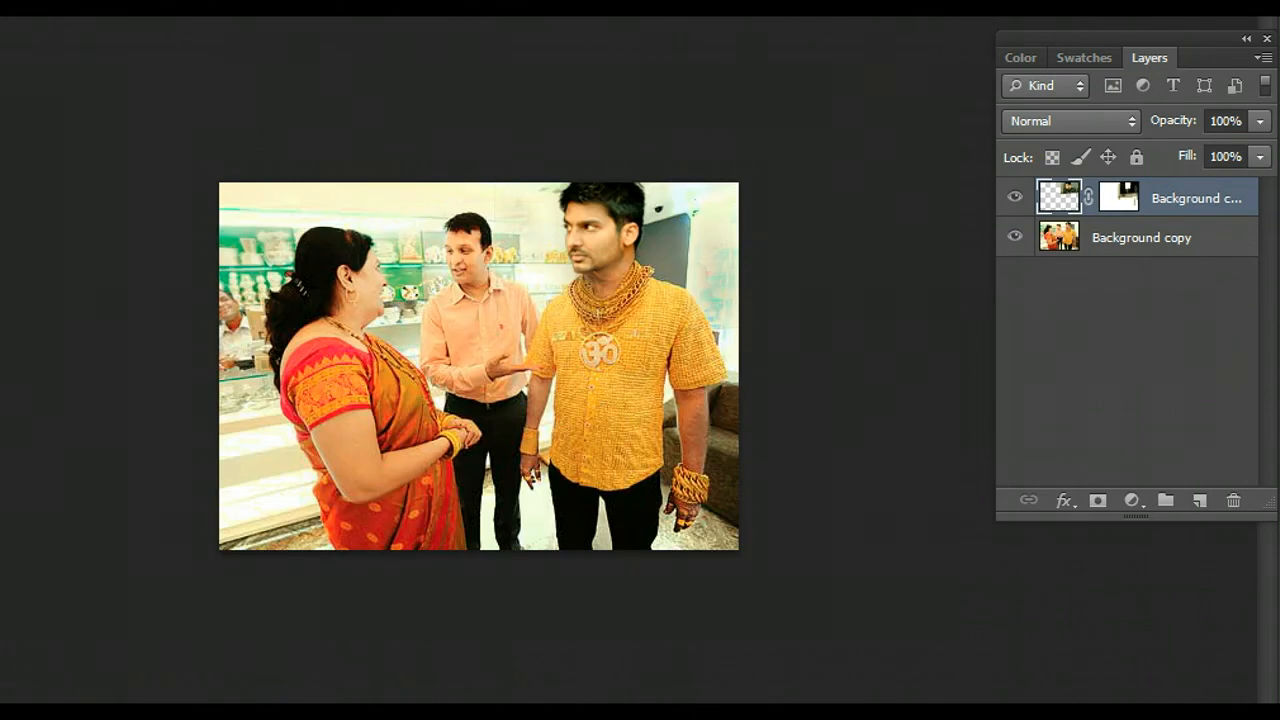
key(alt+e)
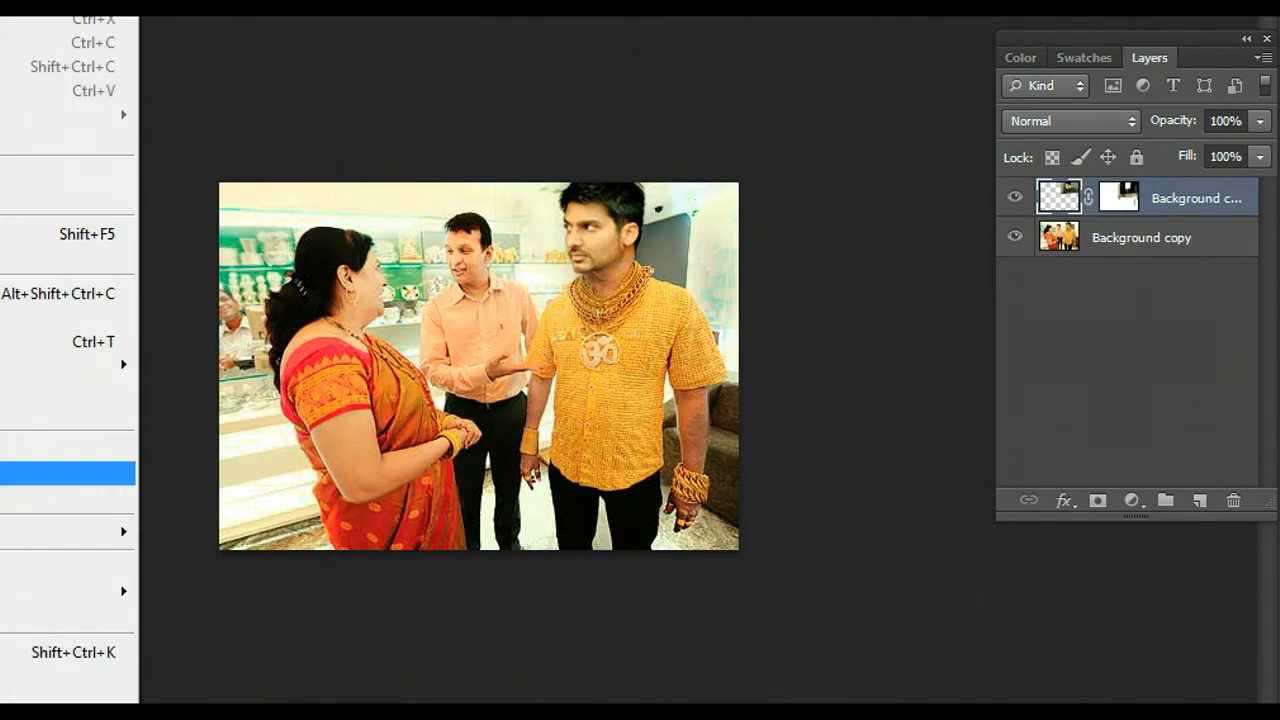
mouse_move(100, 365)
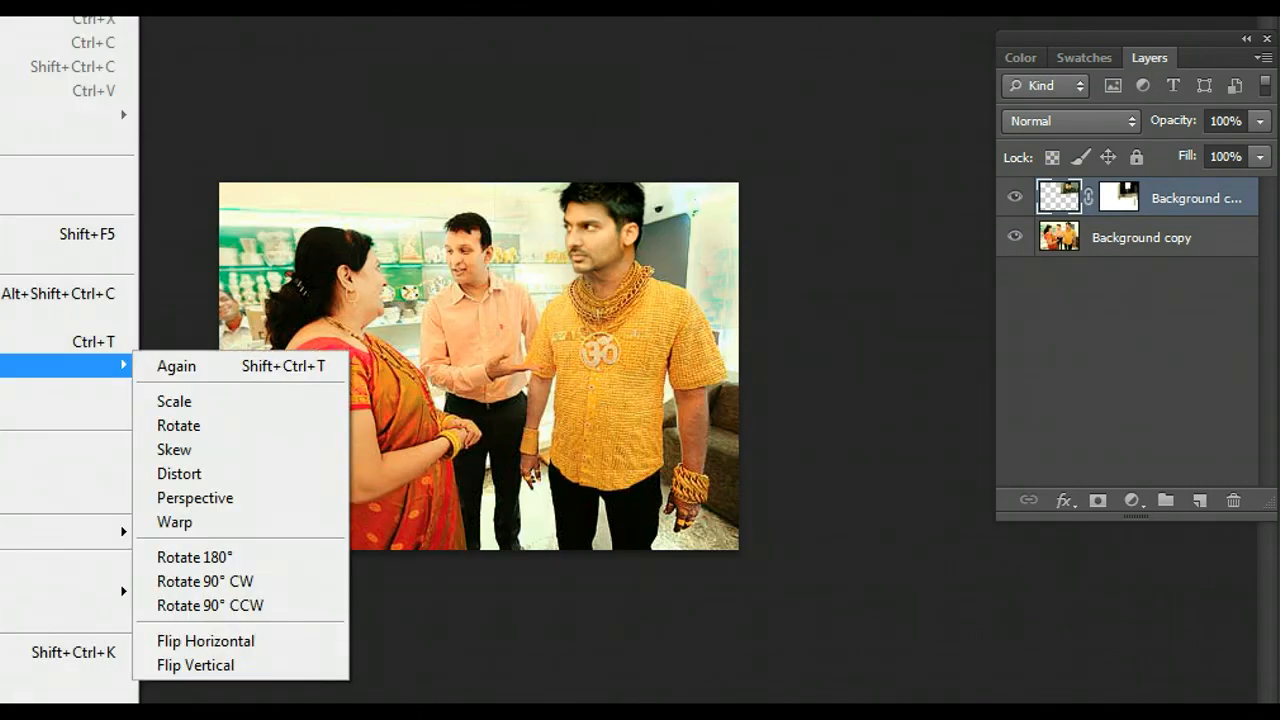
click(253, 648)
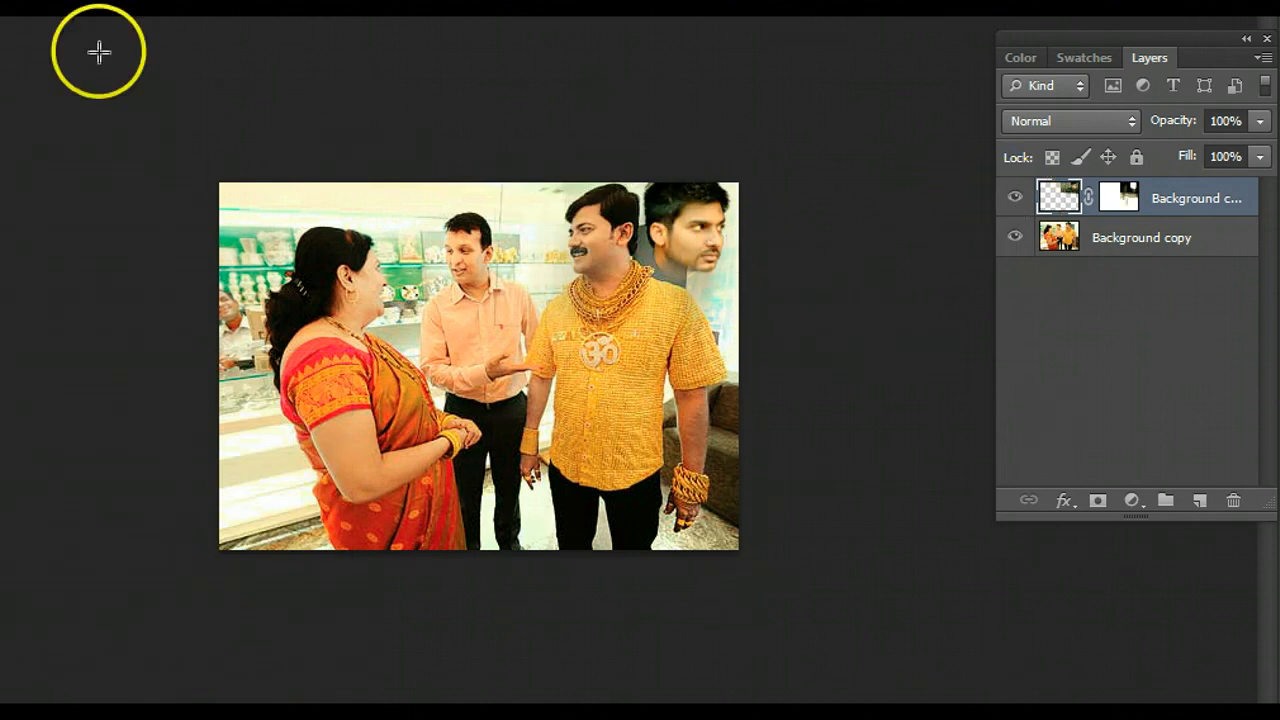
click(2, 4)
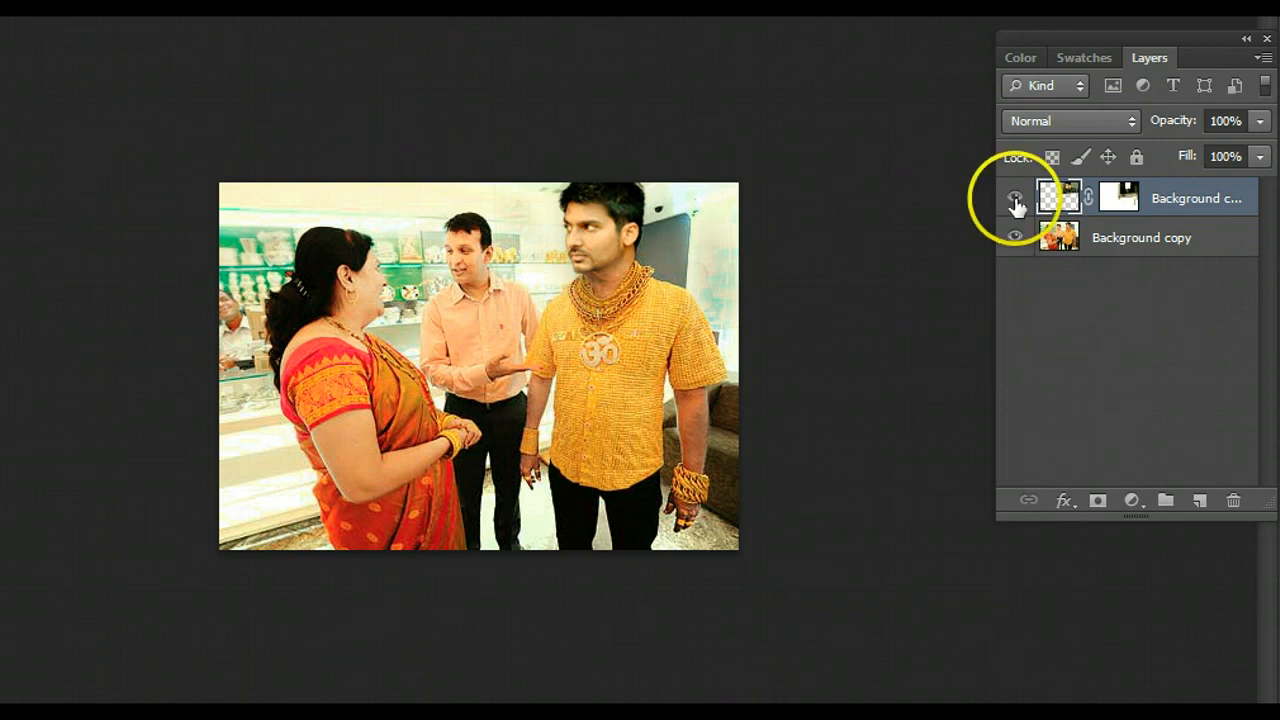
Toggle the replacement head layer repeatedly to compare head angle, size and lighting between the original and swapped versions of the group photo.
click(1015, 200)
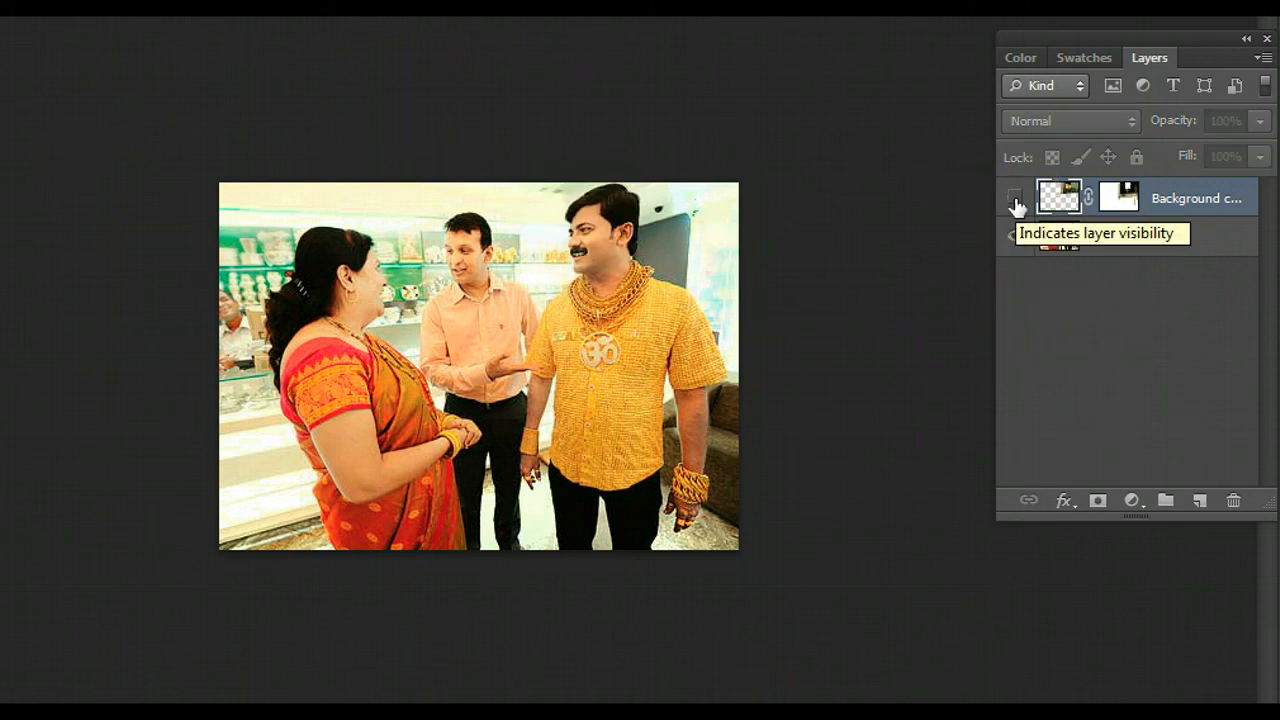
click(1015, 200)
click(1015, 200)
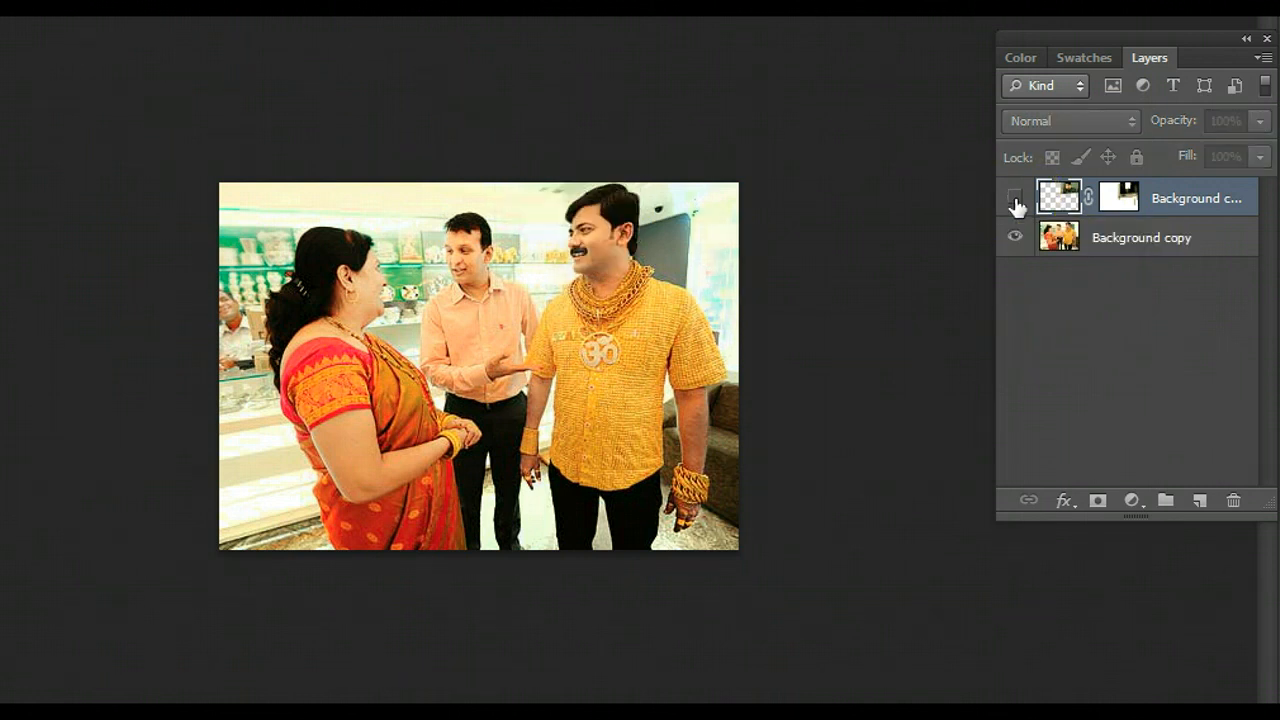
click(1015, 200)
click(1015, 200)
click(1015, 200)
click(1015, 200)
click(1015, 200)
click(1015, 200)
click(1015, 200)
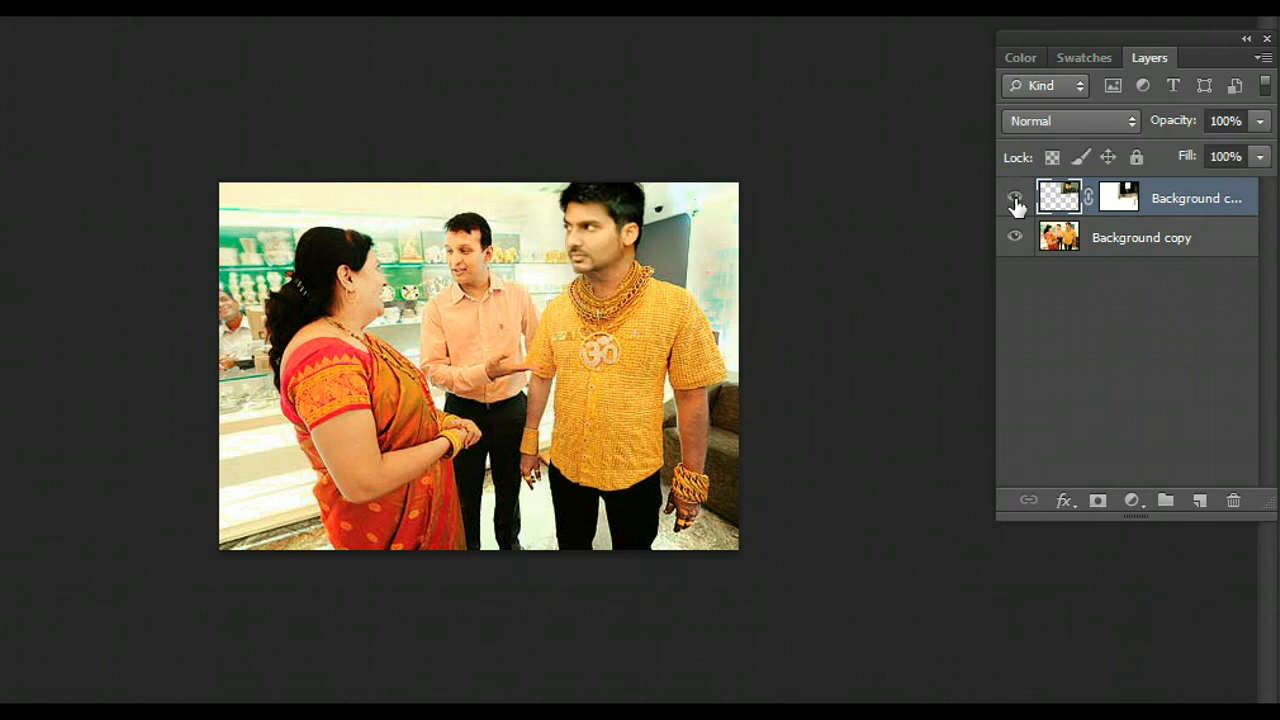
click(1015, 200)
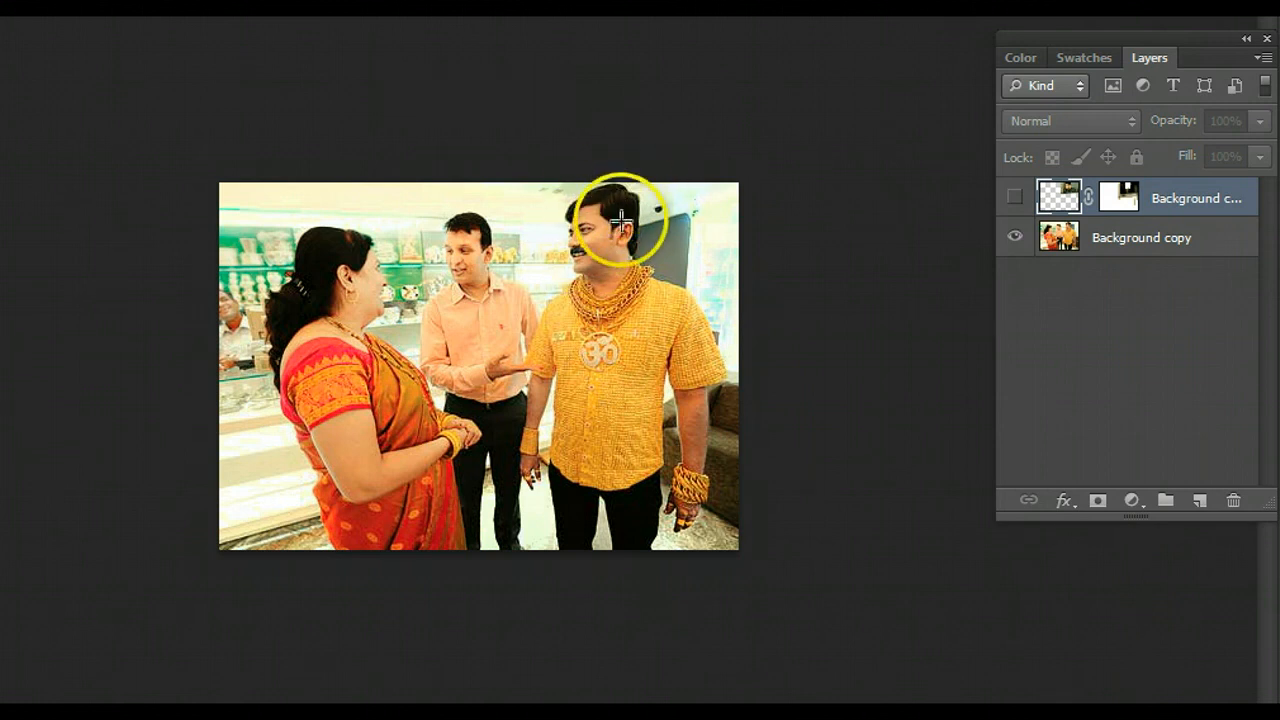
click(1012, 202)
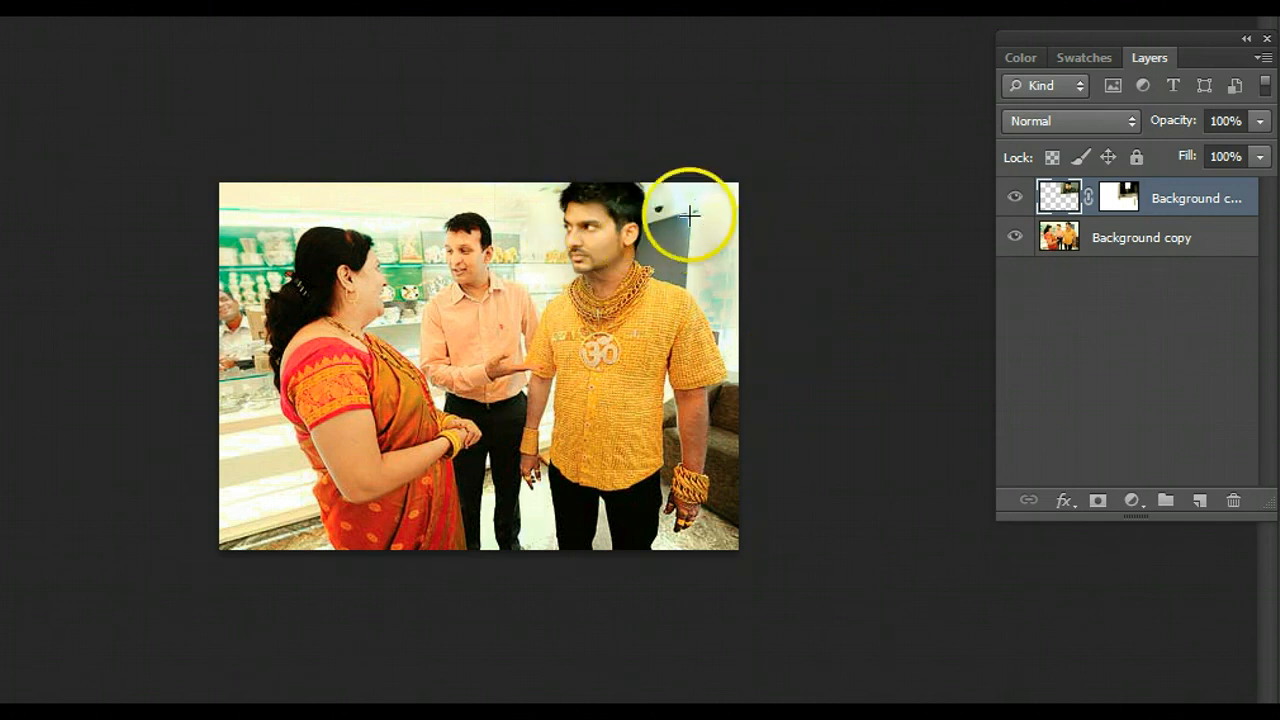
click(1015, 200)
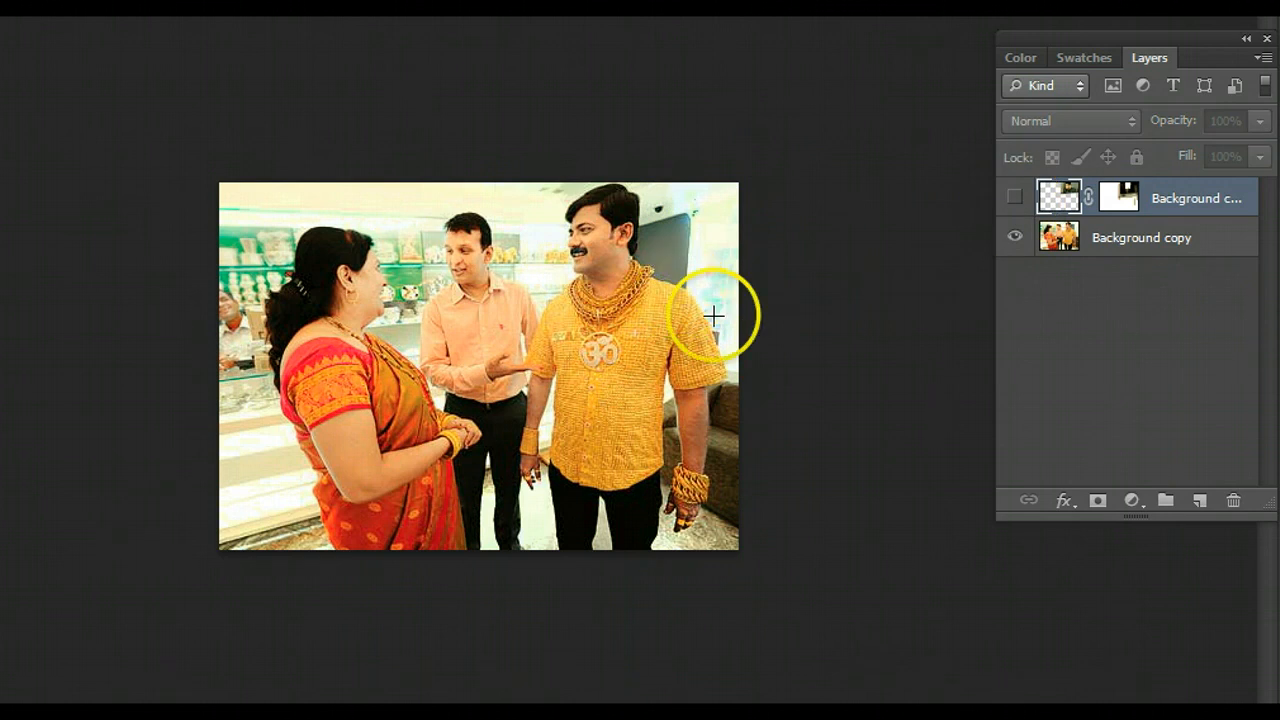
click(1015, 198)
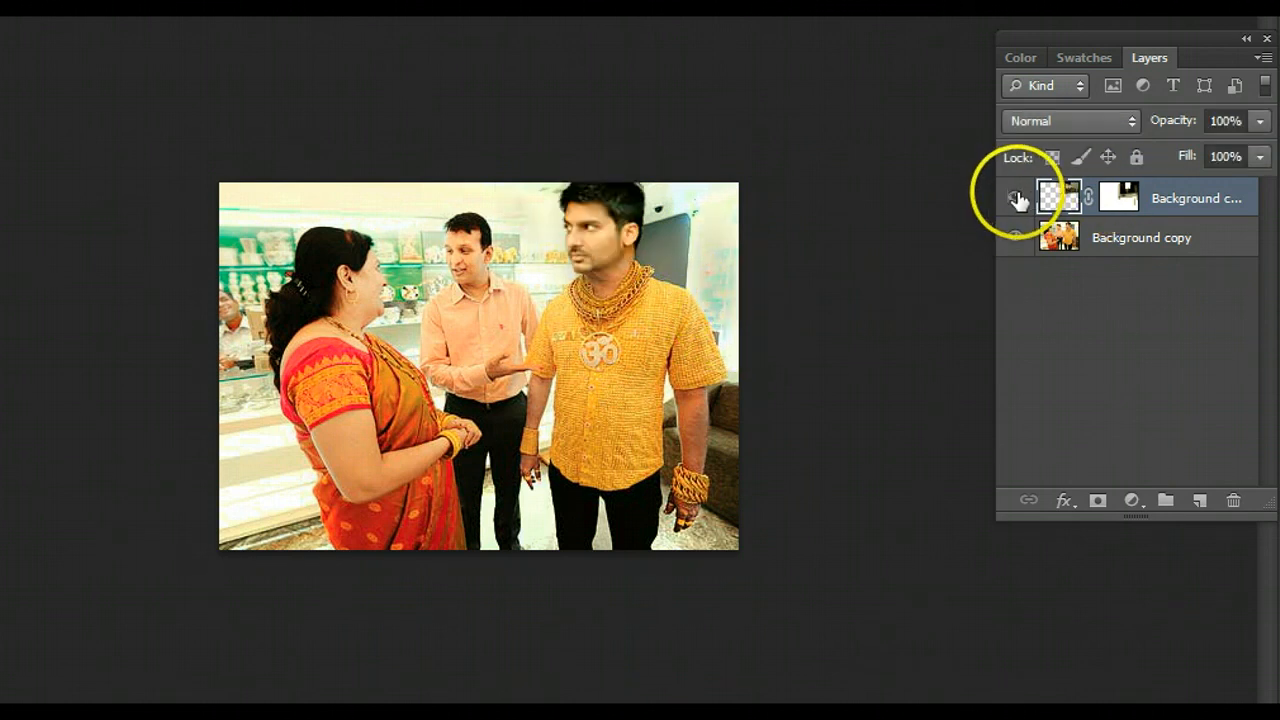
click(1015, 198)
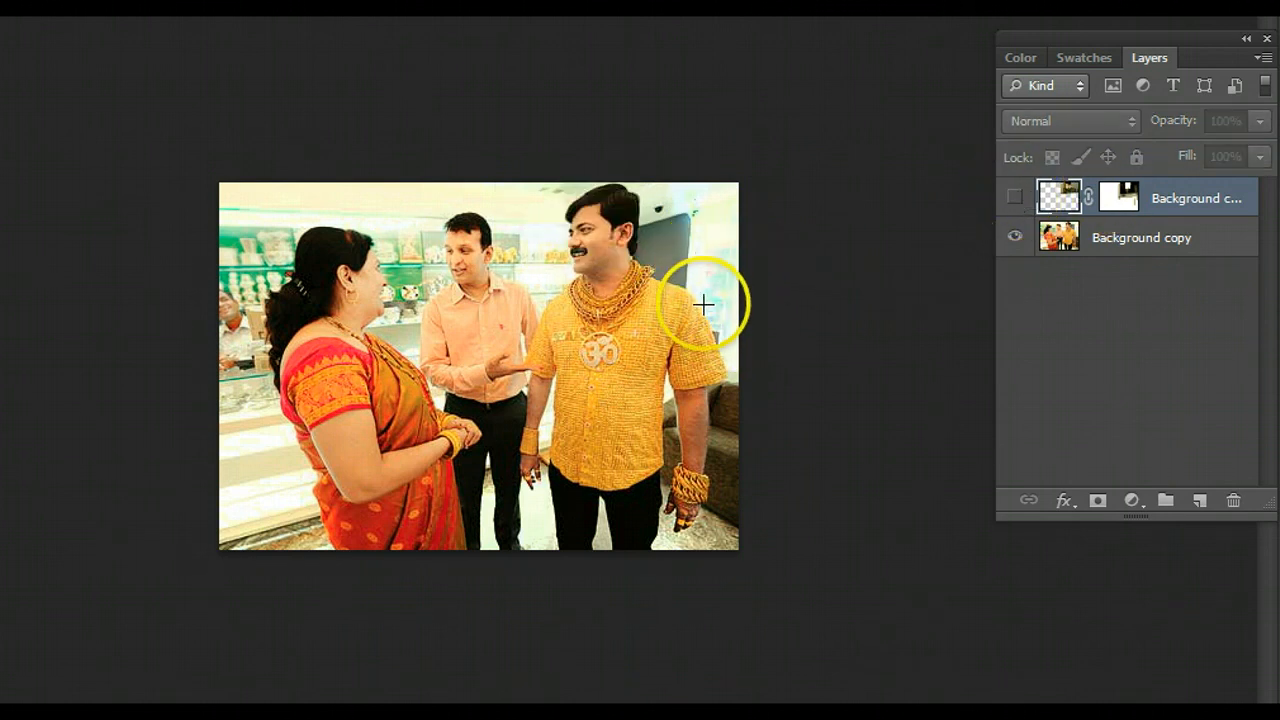
click(1015, 198)
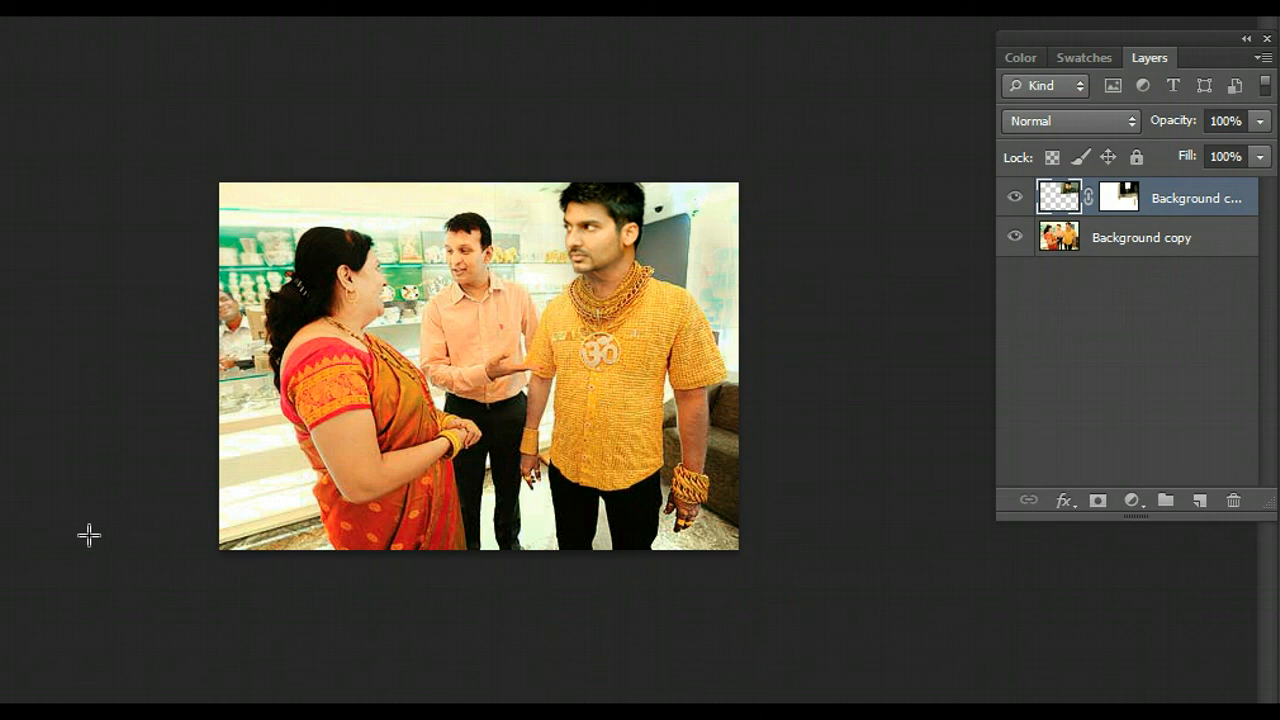
click(1015, 198)
click(1015, 198)
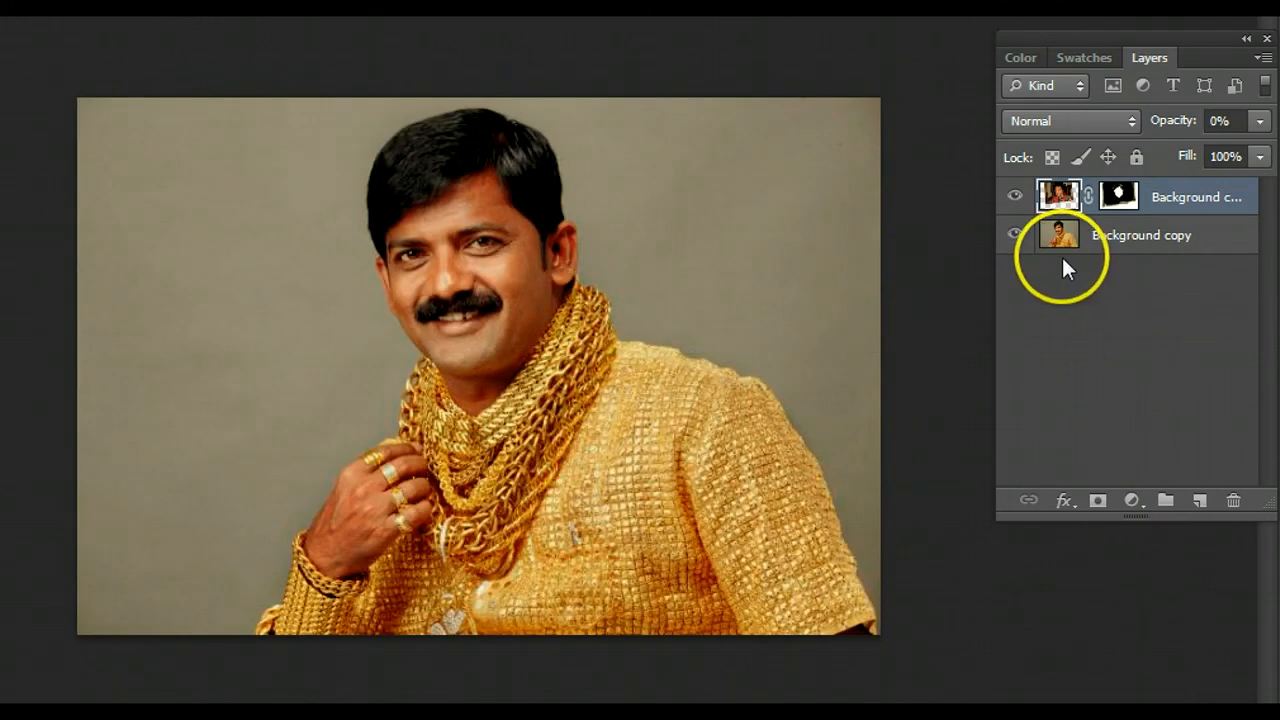
Set the masked replacement face layer's opacity to 100% and toggle its visibility repeatedly to compare the face swap with the original portrait.
click(1260, 121)
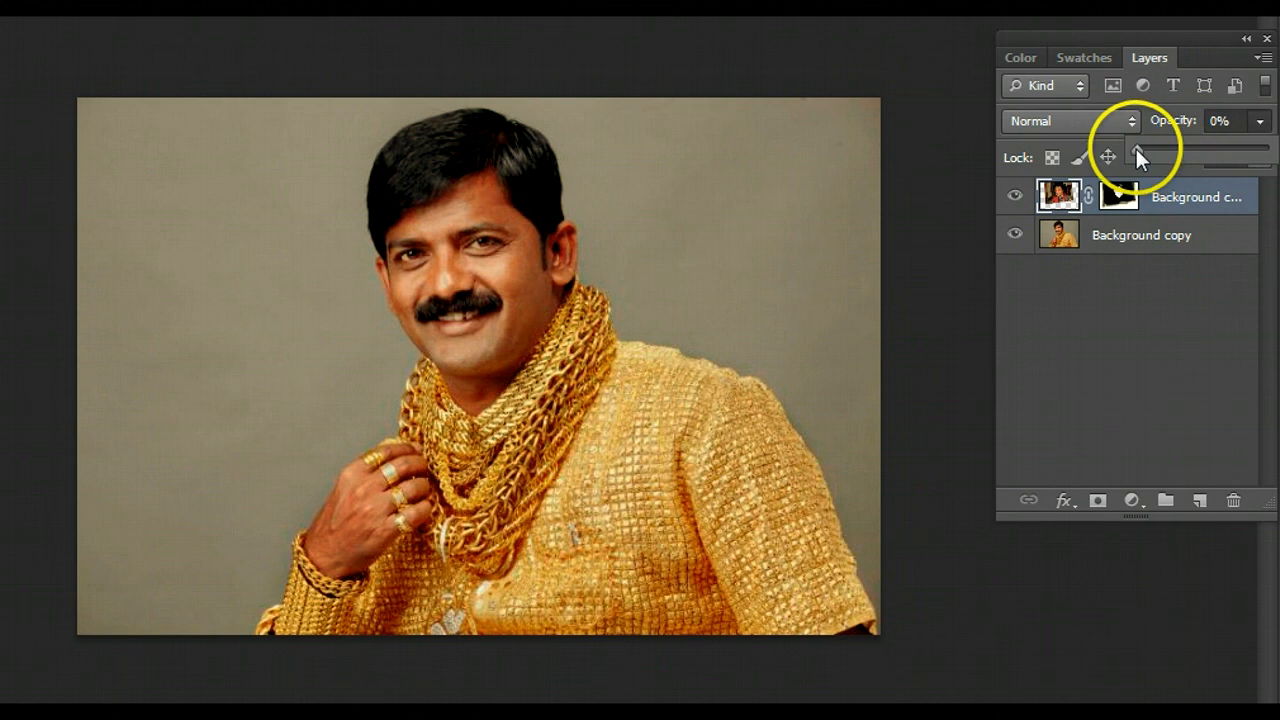
drag(1135, 148, 1262, 148)
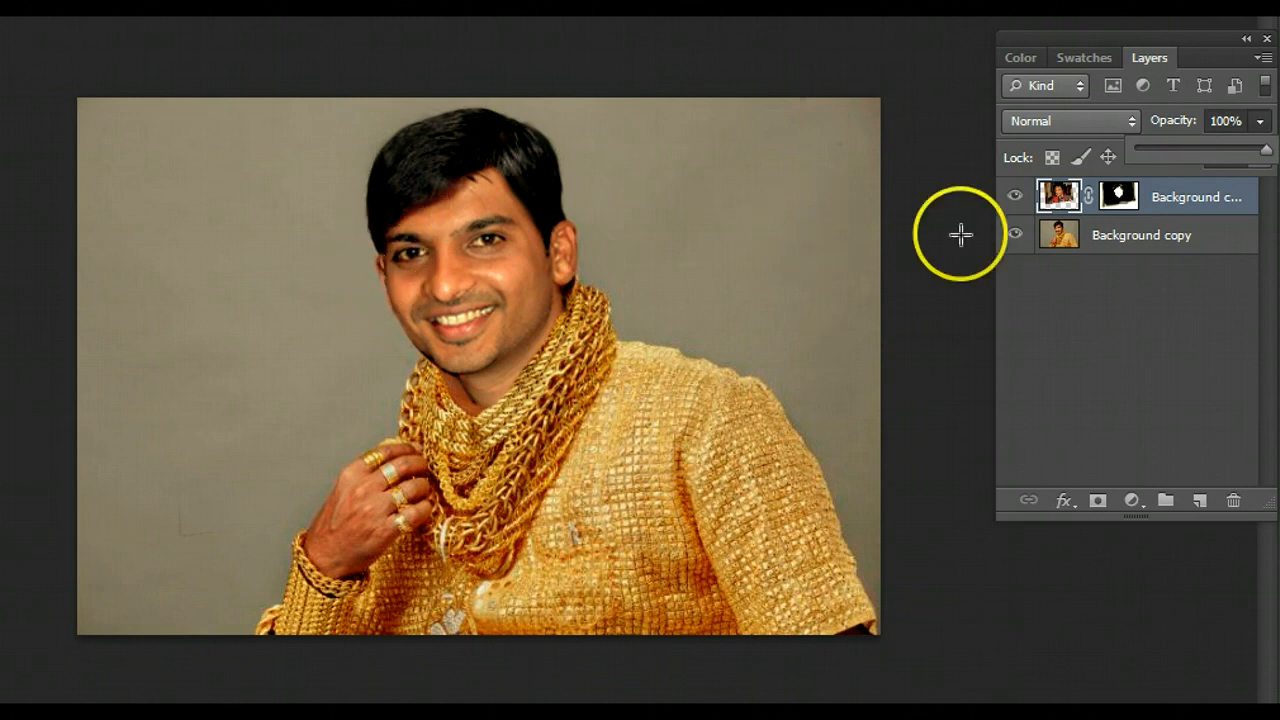
click(1015, 196)
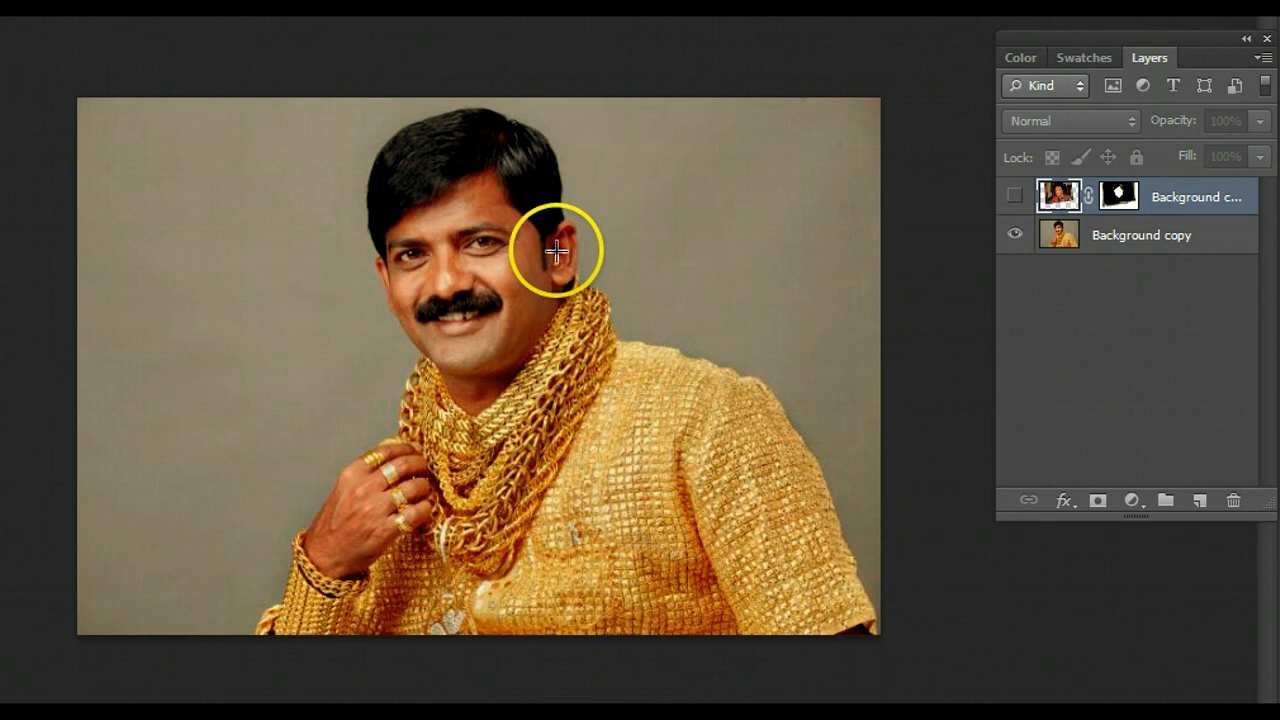
click(1016, 200)
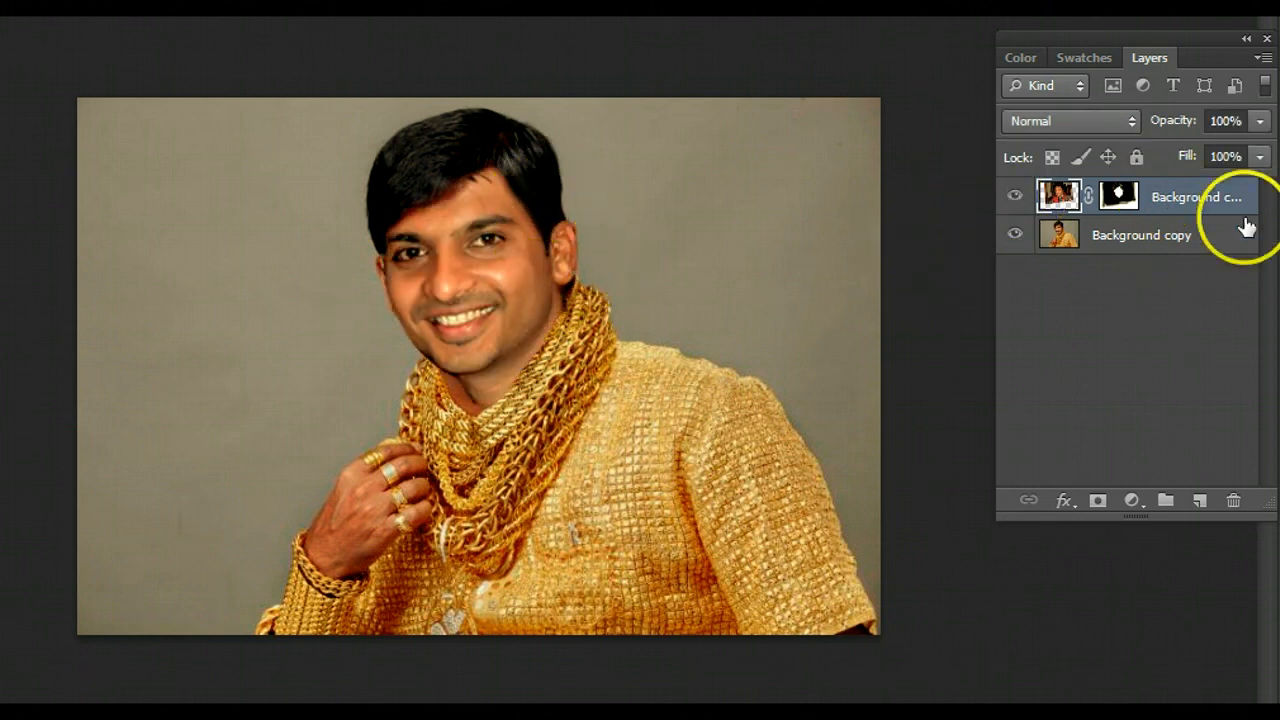
click(1015, 197)
click(1015, 198)
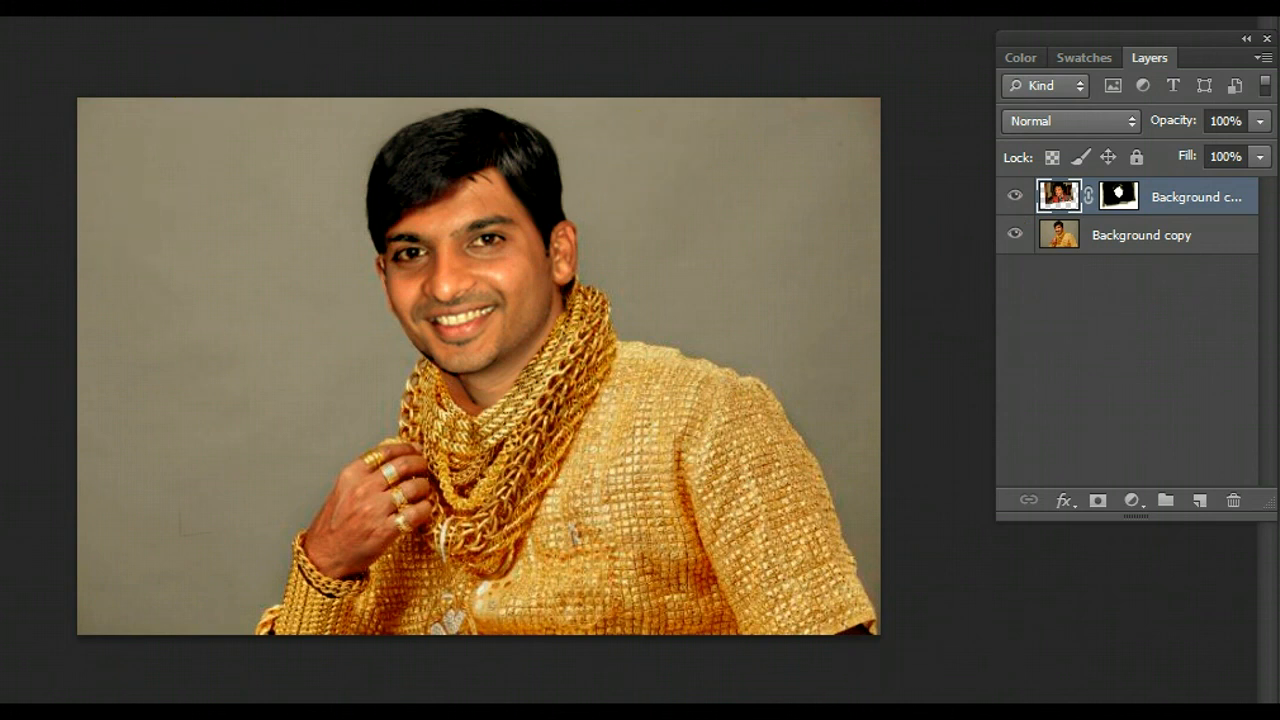
click(1016, 200)
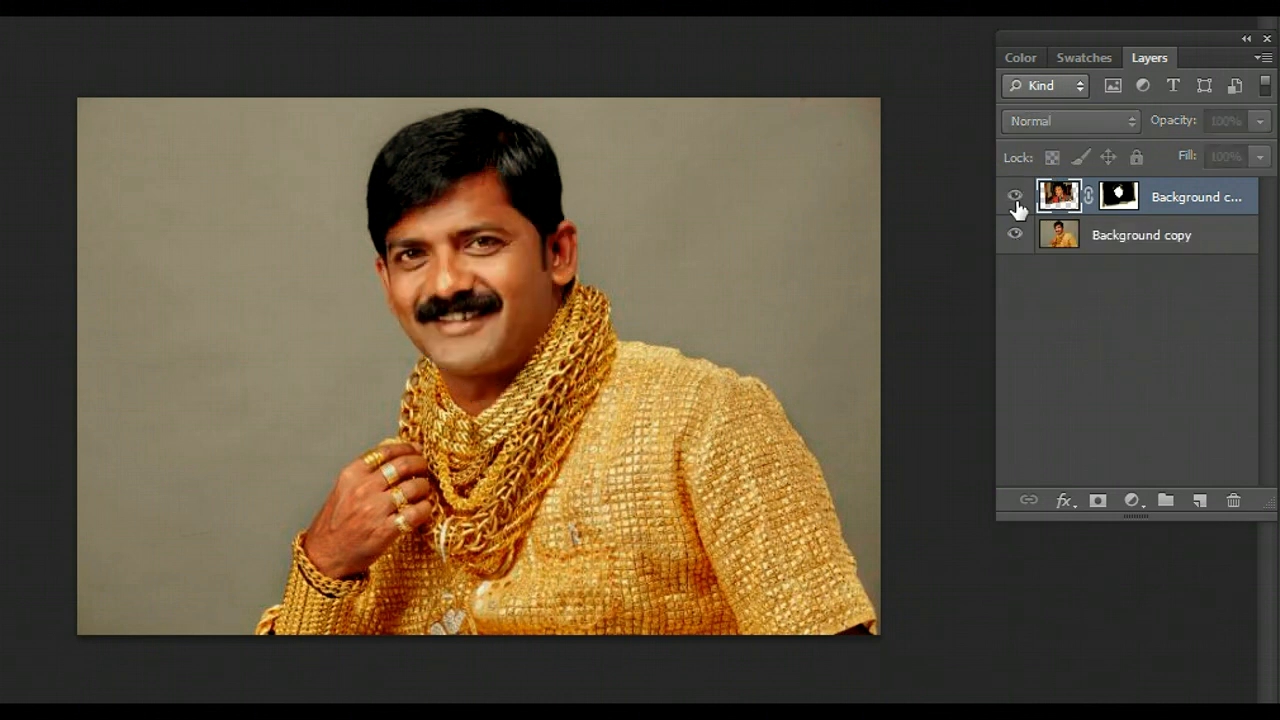
click(1015, 197)
Show the image colour and tone adjustment commands available for the replacement face layer.
key(alt+i)
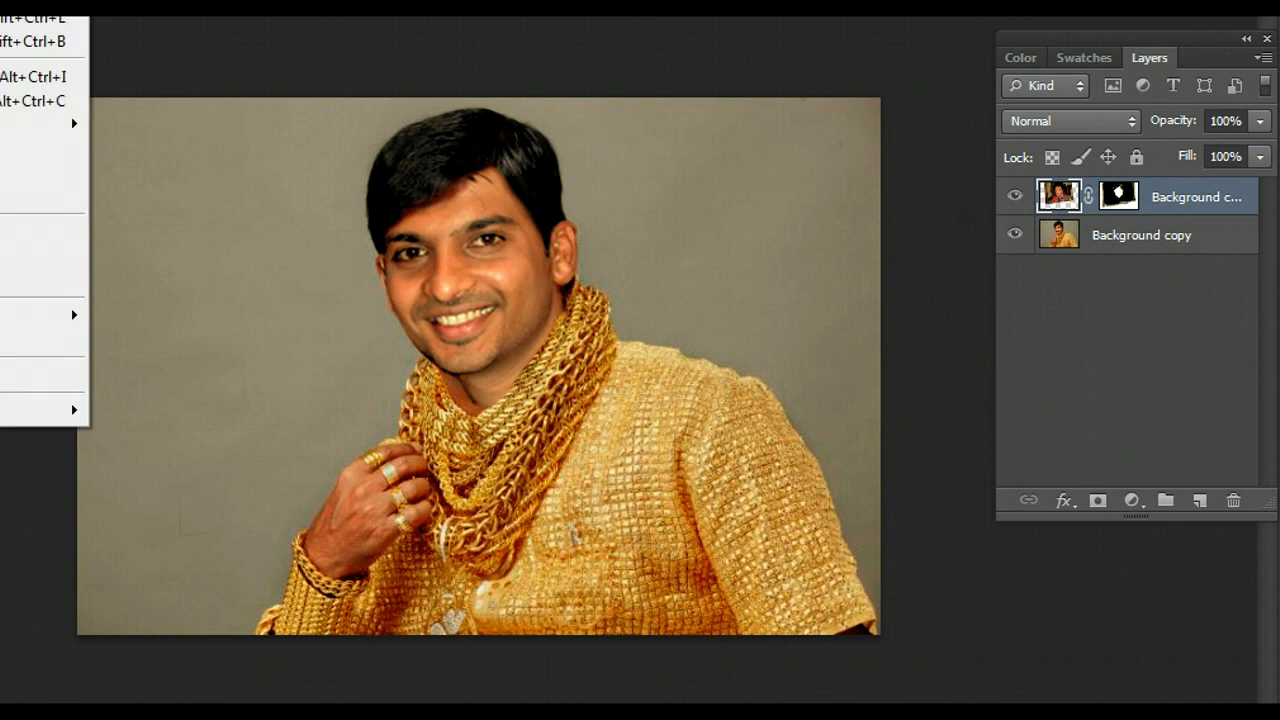
mouse_move(2, 2)
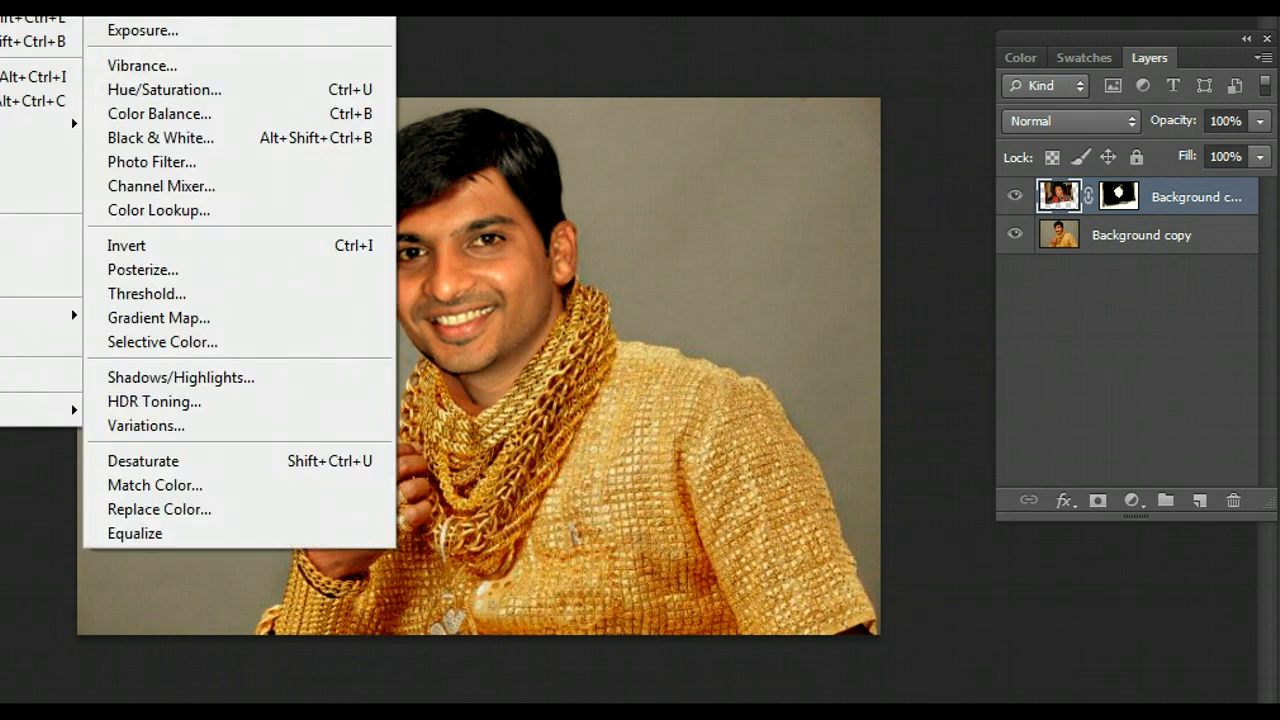
click(242, 6)
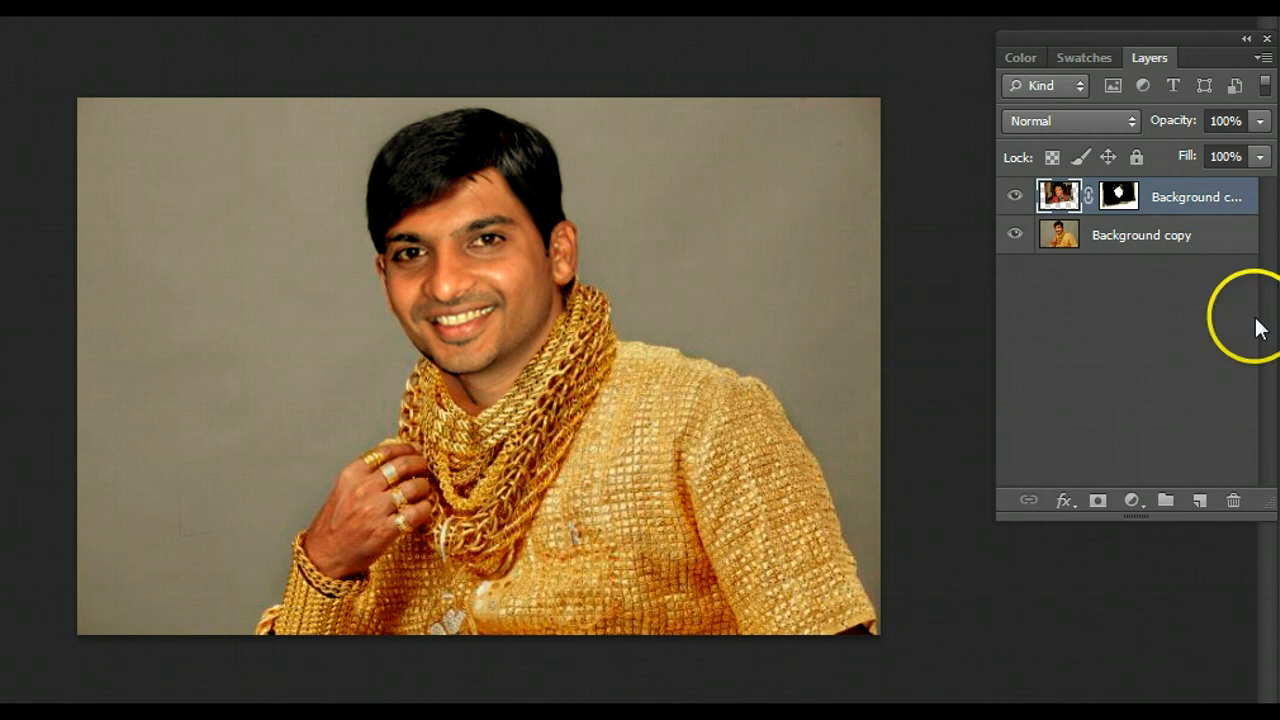
Hide and restore Background copy to inspect the isolated masked face, then hide and restore the face layer to compare with the original portrait.
click(1075, 247)
click(1016, 235)
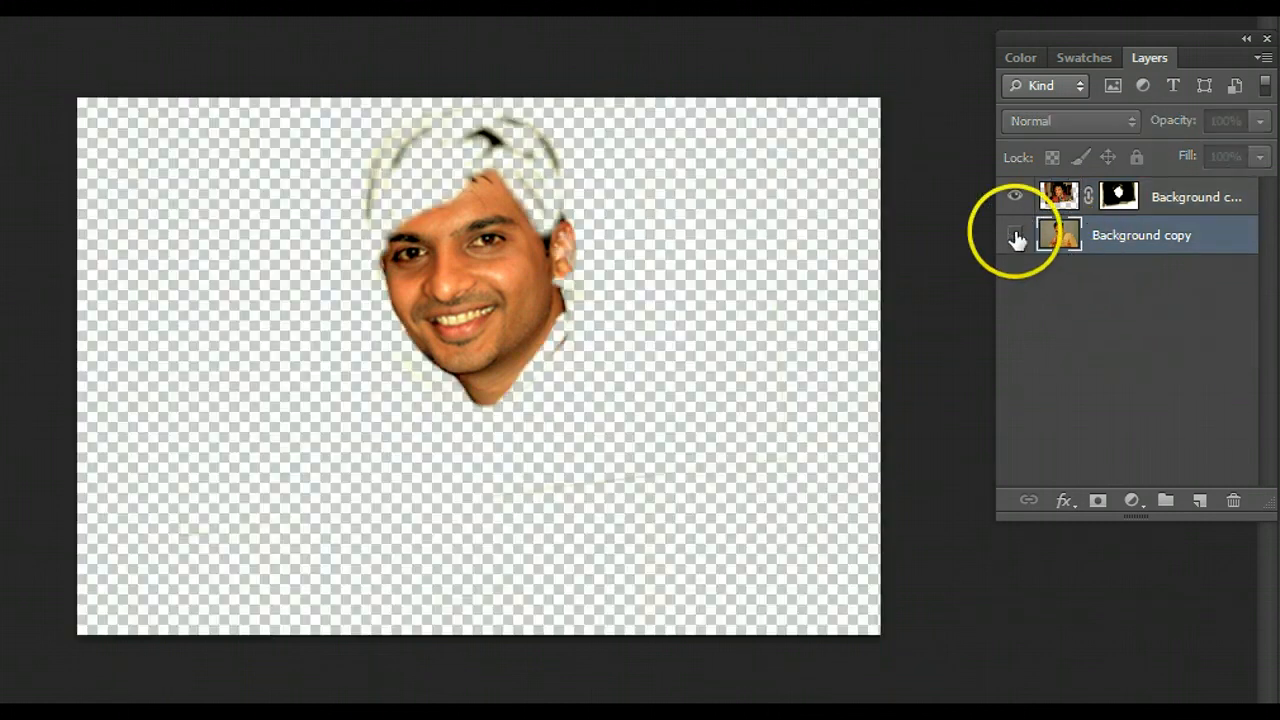
click(1016, 235)
click(1015, 197)
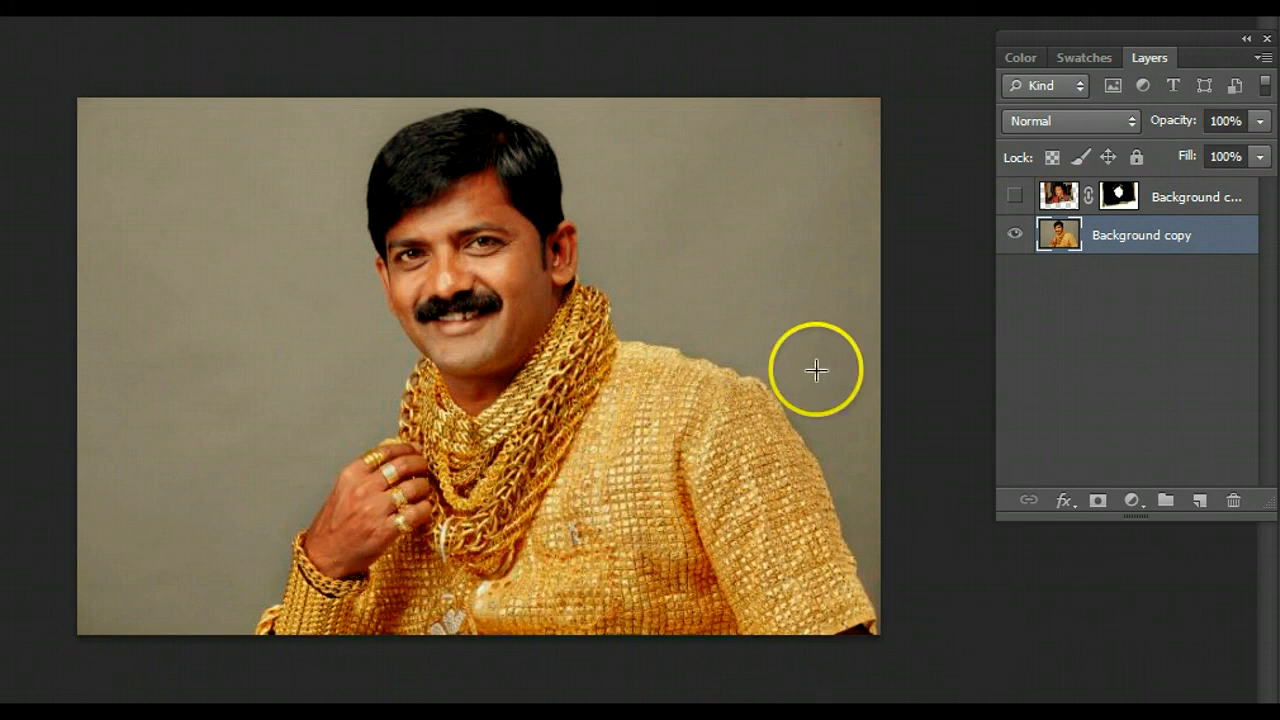
click(1015, 196)
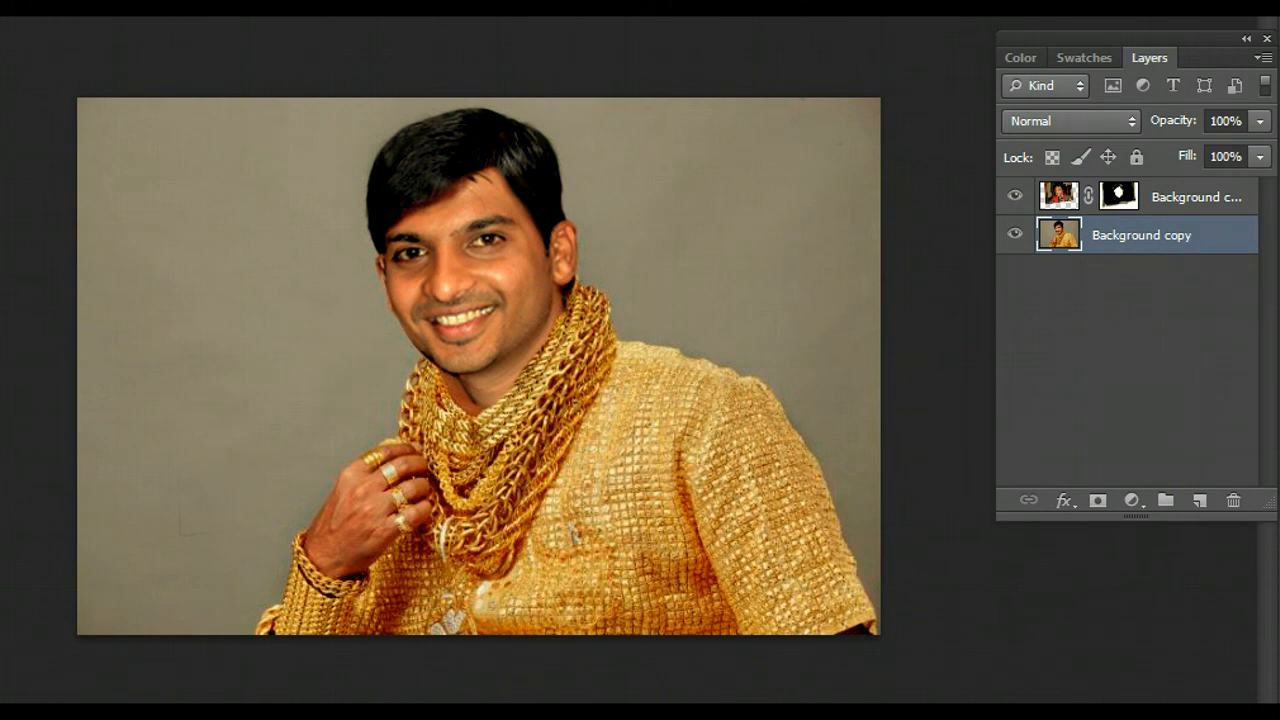
Select the masked replacement face layer and open its opacity for adjustment.
mouse_move(22, 714)
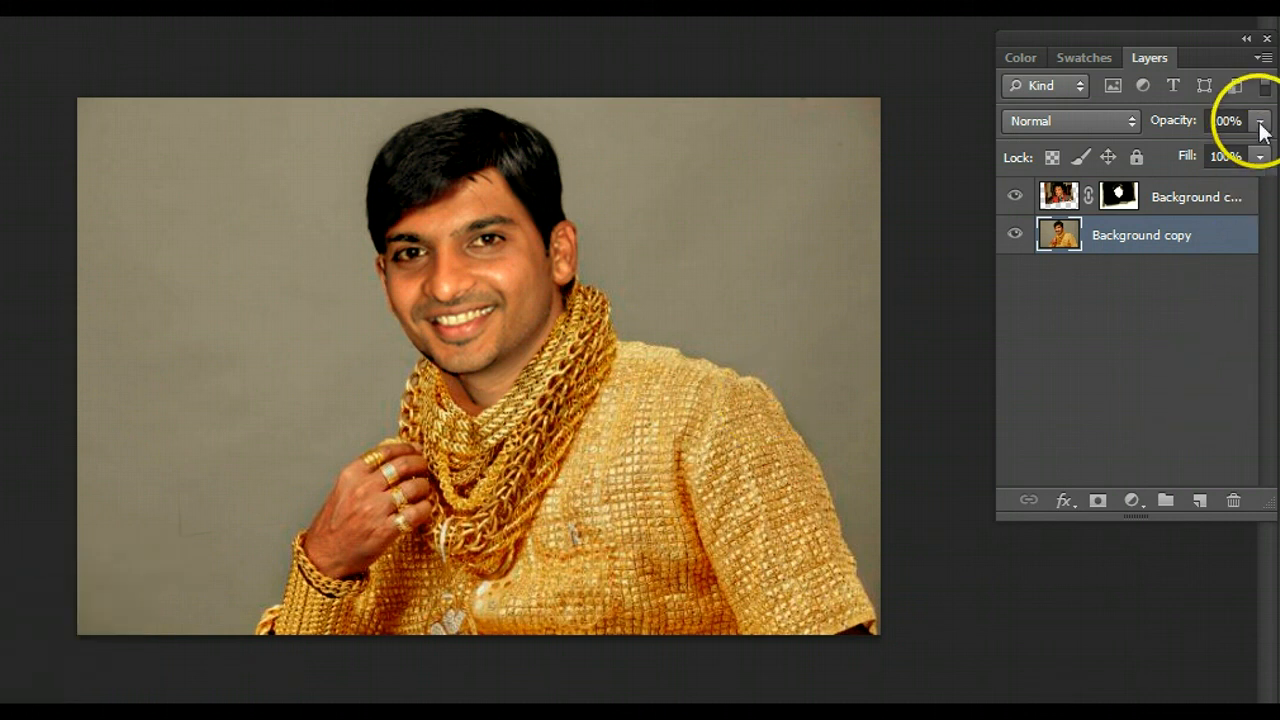
mouse_move(1261, 130)
mouse_down()
mouse_move(1262, 163)
mouse_move(1263, 130)
mouse_move(1258, 149)
mouse_up()
click(1069, 188)
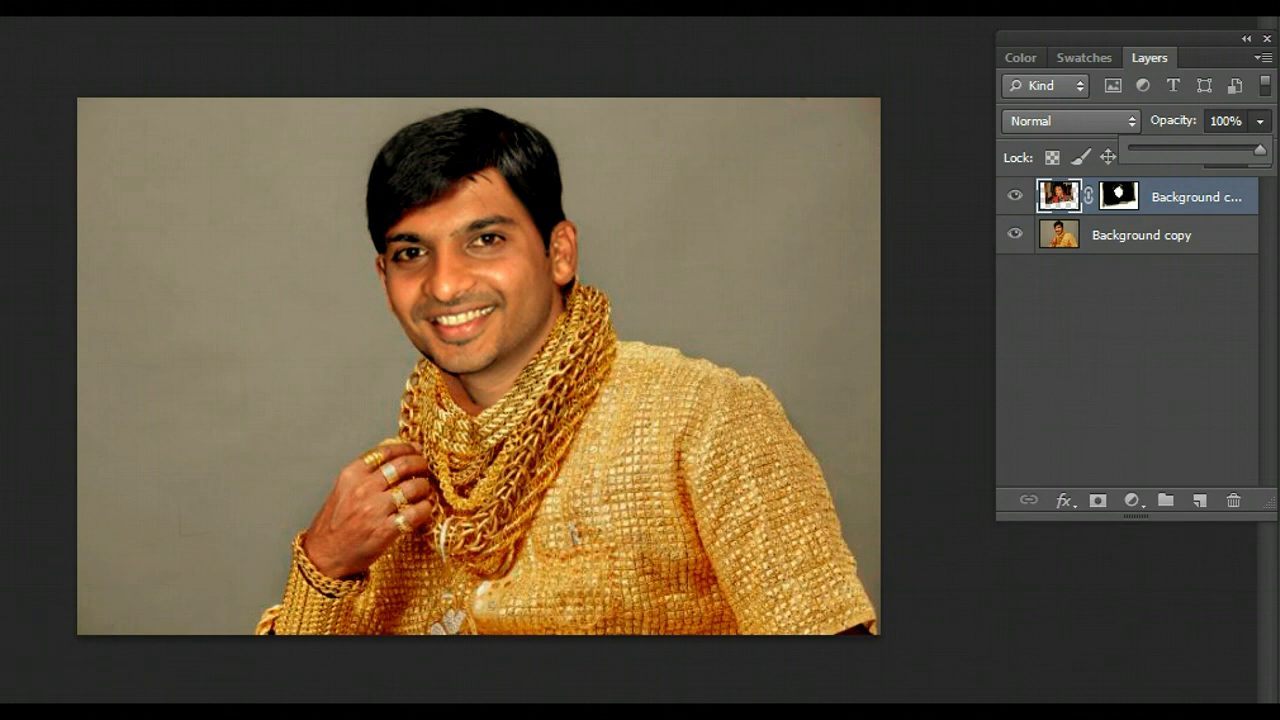